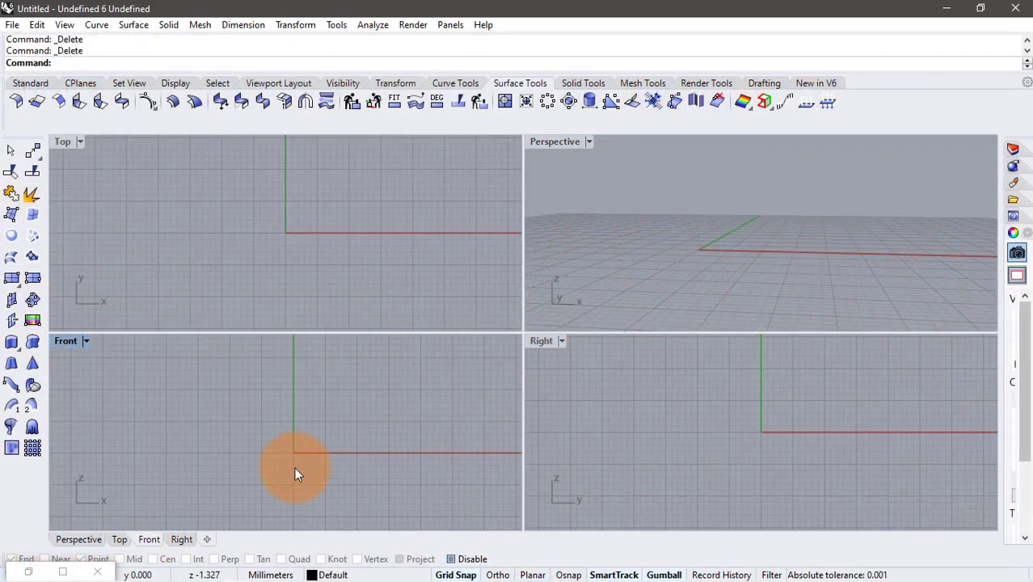
text(Curve)
Step: Draw a closed freeform curve in the Front view through three points, starting and ending at the origin
key(Return)
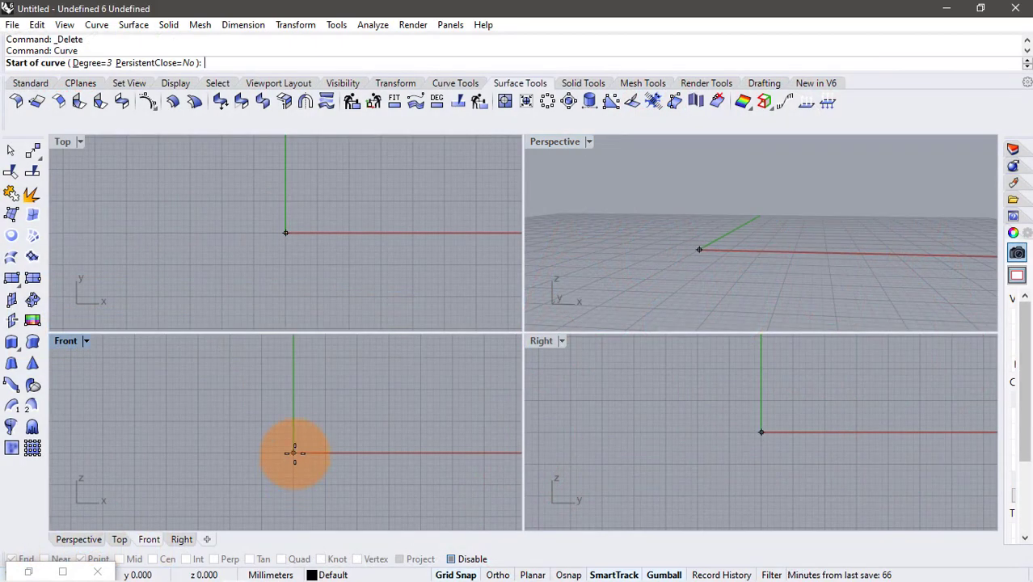
click(294, 453)
click(356, 356)
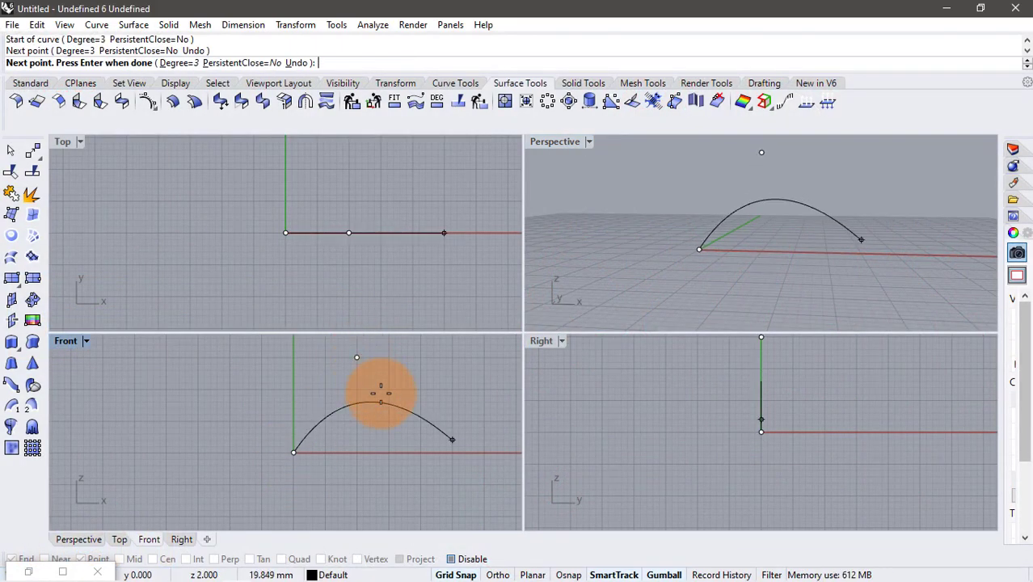
click(419, 453)
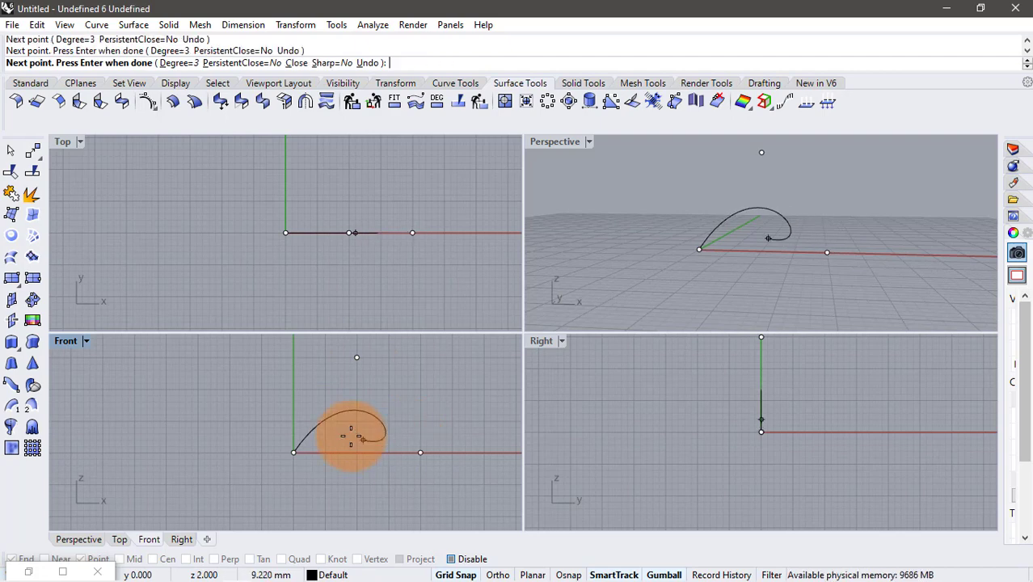
click(293, 451)
scroll(372, 411, up, 3)
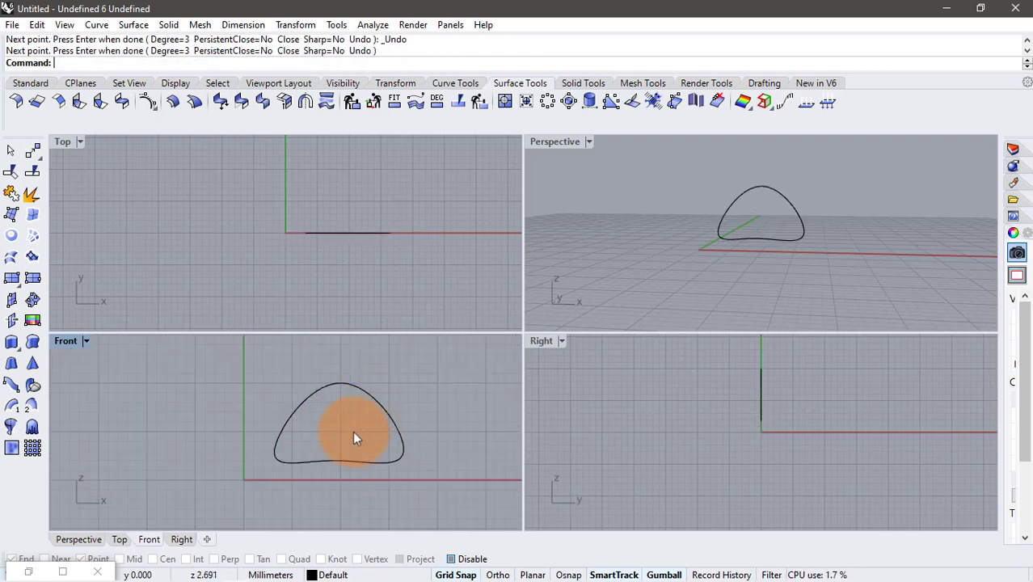
click(335, 462)
Step: Move the top, bottom-left and upper control points to begin shaping the arch
drag(329, 451, 327, 420)
scroll(326, 401, down, 2)
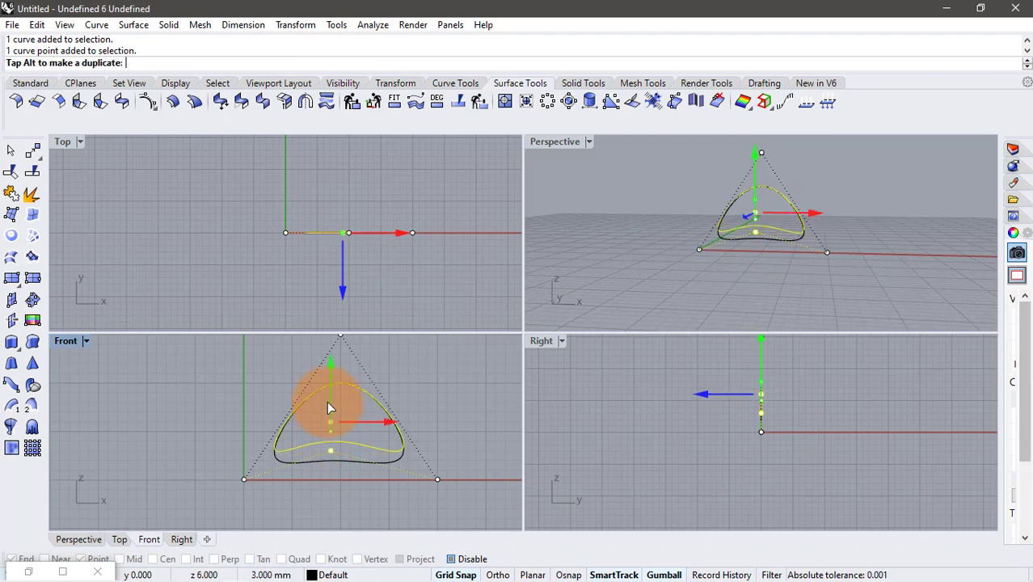
click(277, 452)
mouse_move(280, 452)
mouse_down()
mouse_move(317, 473)
mouse_move(409, 434)
mouse_up()
scroll(400, 425, down, 2)
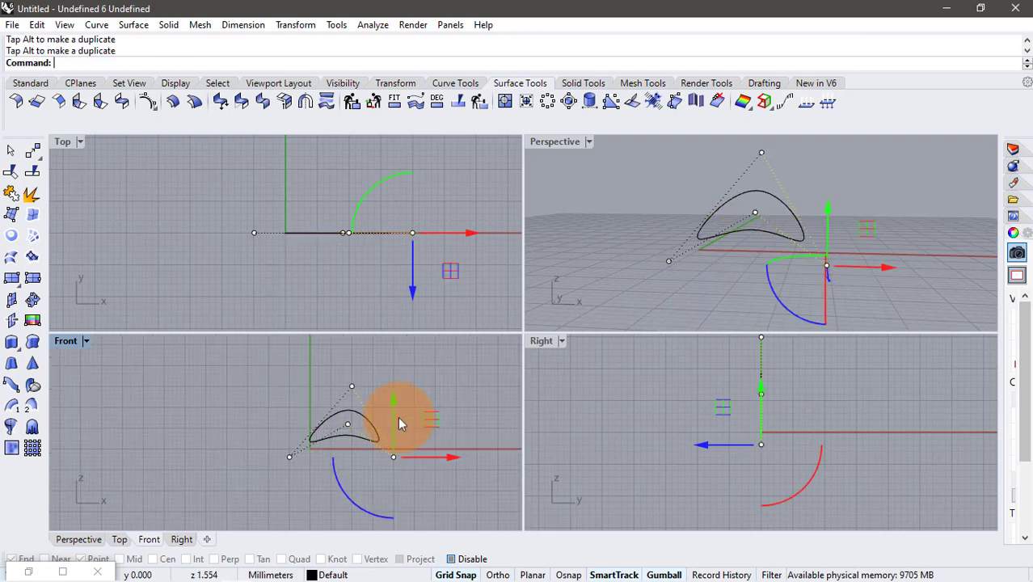
click(353, 388)
drag(389, 392, 338, 370)
scroll(326, 379, up, 3)
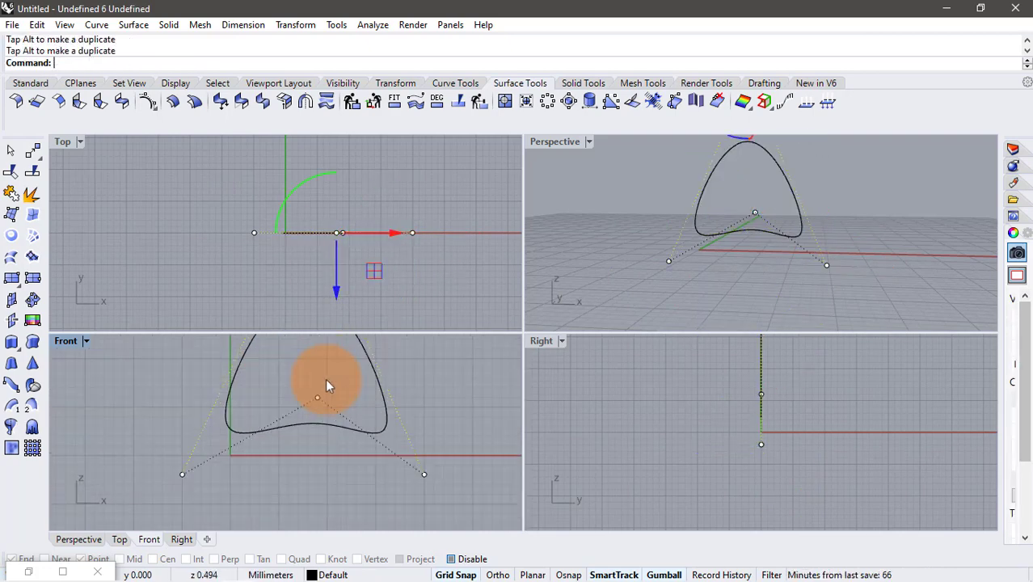
scroll(310, 388, down, 1)
drag(320, 416, 325, 372)
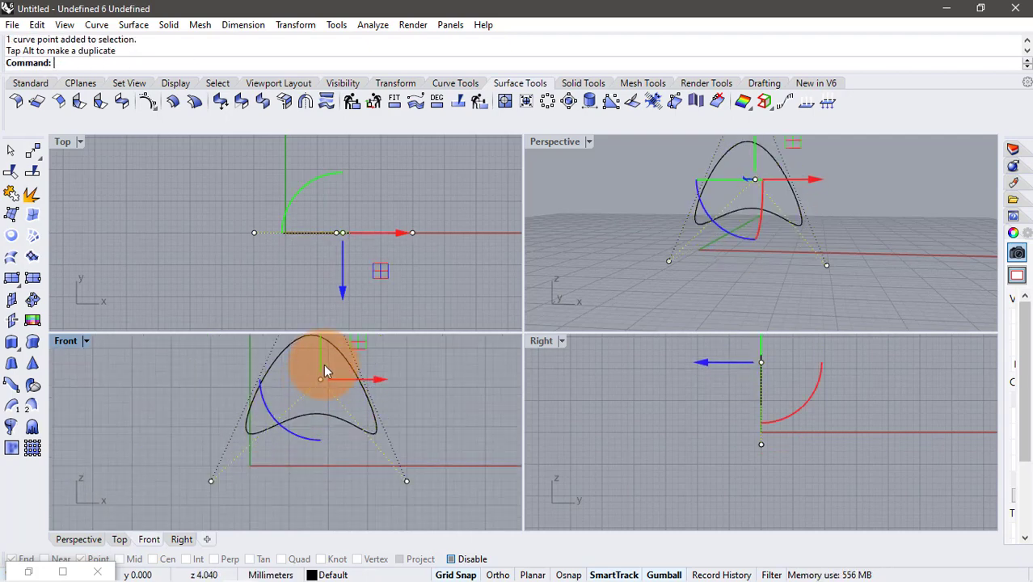
Step: Adjust the lower-left and lower-right points and pull the top point much higher into a pointed arch
click(406, 482)
mouse_move(406, 459)
mouse_down()
mouse_move(405, 435)
mouse_move(442, 483)
mouse_move(431, 482)
mouse_up()
click(212, 481)
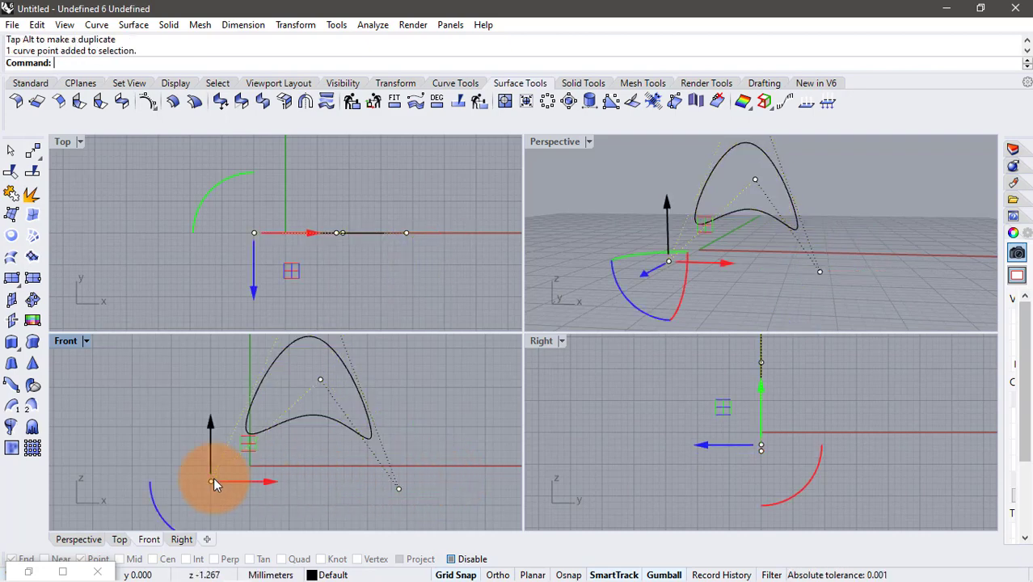
drag(211, 429, 214, 451)
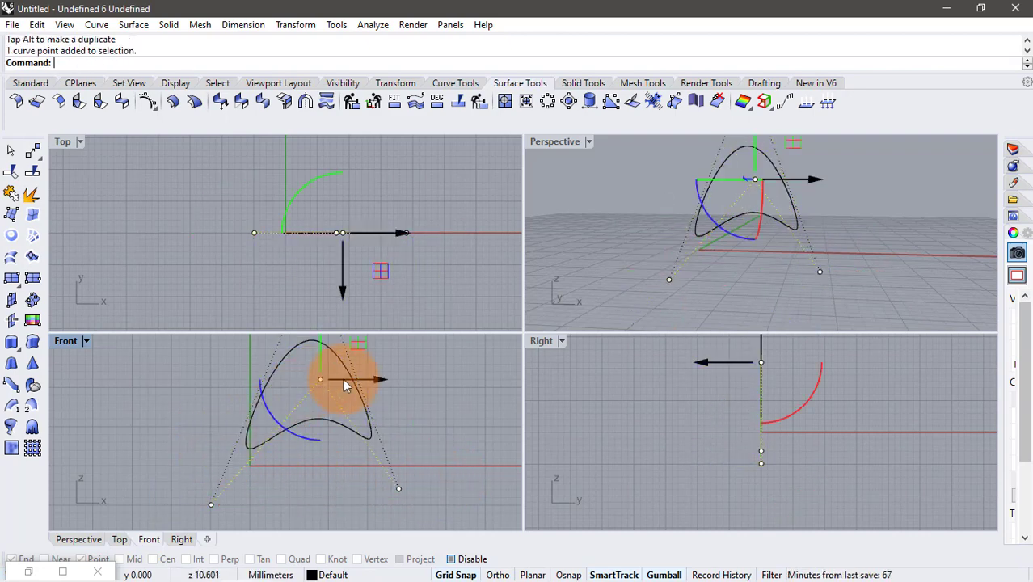
mouse_move(320, 384)
mouse_down()
mouse_move(367, 450)
mouse_move(398, 467)
mouse_up()
click(398, 488)
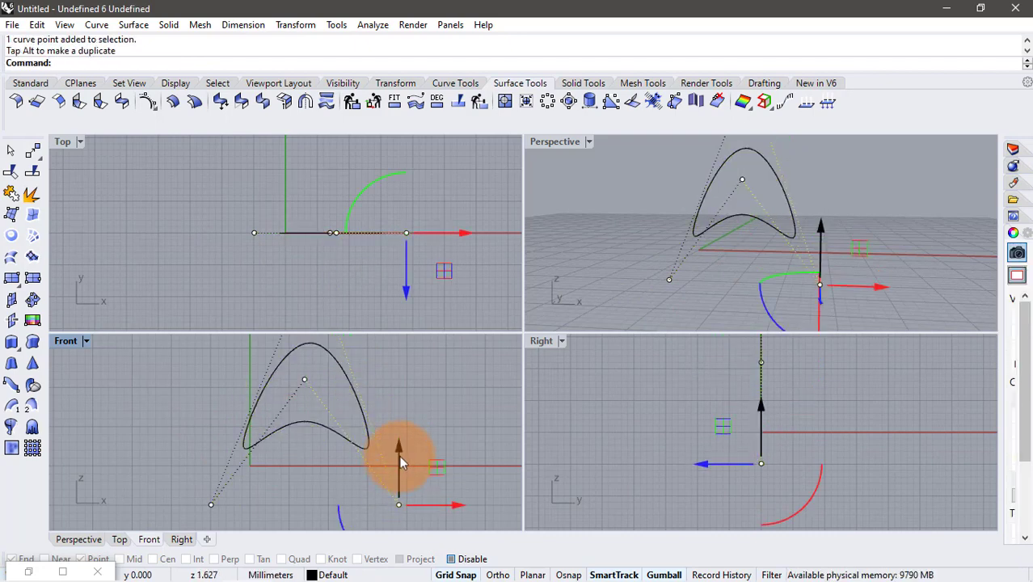
scroll(327, 429, down, 5)
mouse_move(322, 343)
mouse_down()
mouse_move(337, 385)
mouse_move(350, 373)
mouse_up()
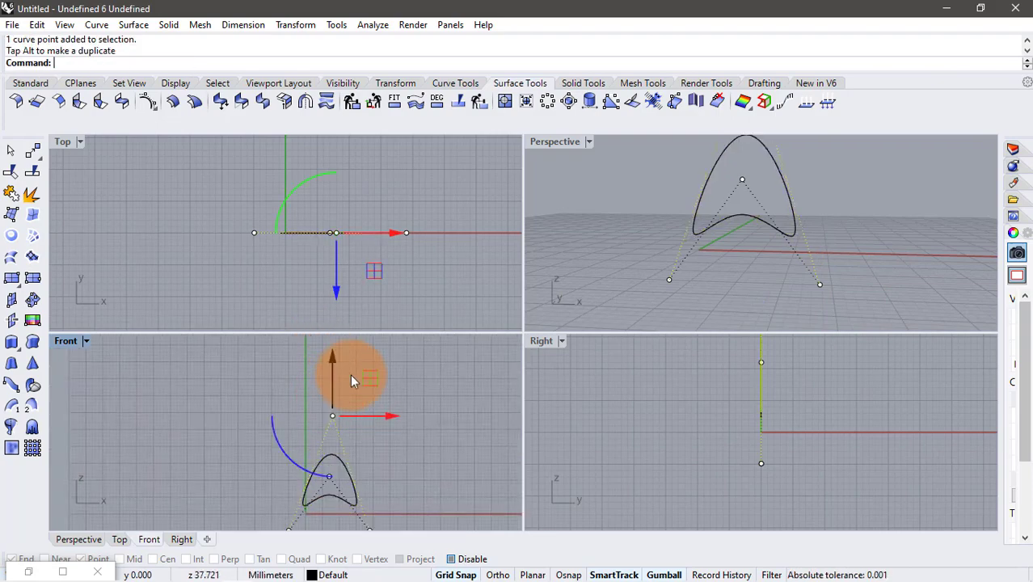
Step: Maximize the Perspective viewport and orbit around the arch curve
click(589, 142)
click(632, 79)
mouse_move(627, 339)
right_down()
mouse_move(577, 357)
mouse_move(441, 295)
mouse_move(543, 301)
right_up()
Step: Launch Grasshopper and reference the Rhino arch curve in a Curve parameter
text(Grasshopper)
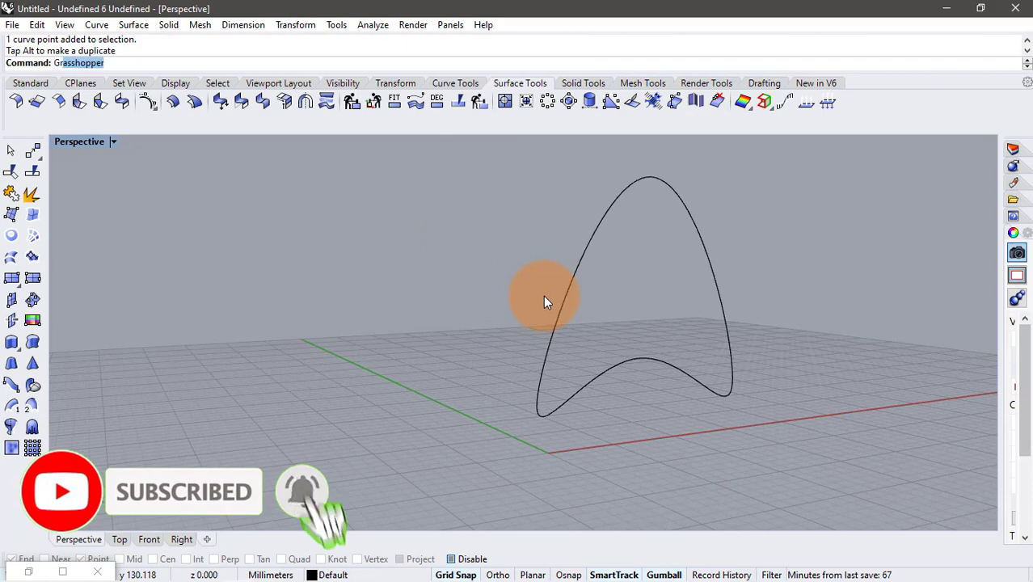
key(Return)
double_click(124, 201)
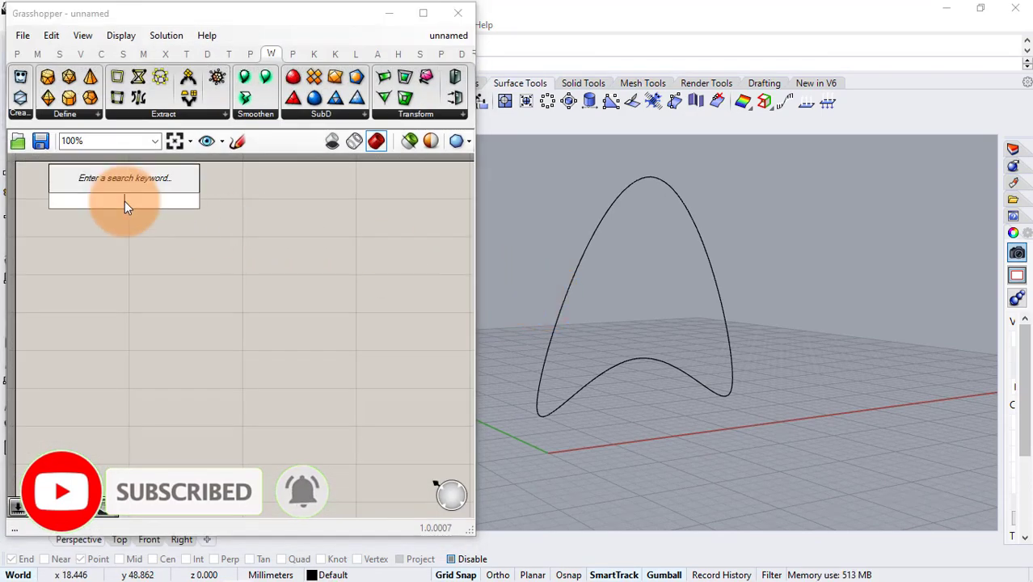
text(crv)
click(109, 186)
right_click(129, 201)
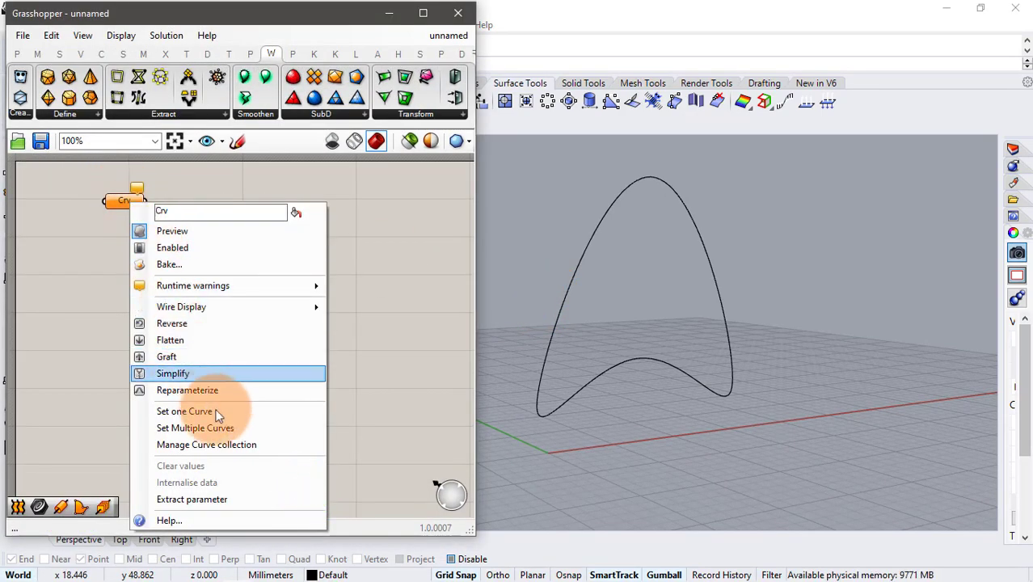
click(194, 406)
click(545, 352)
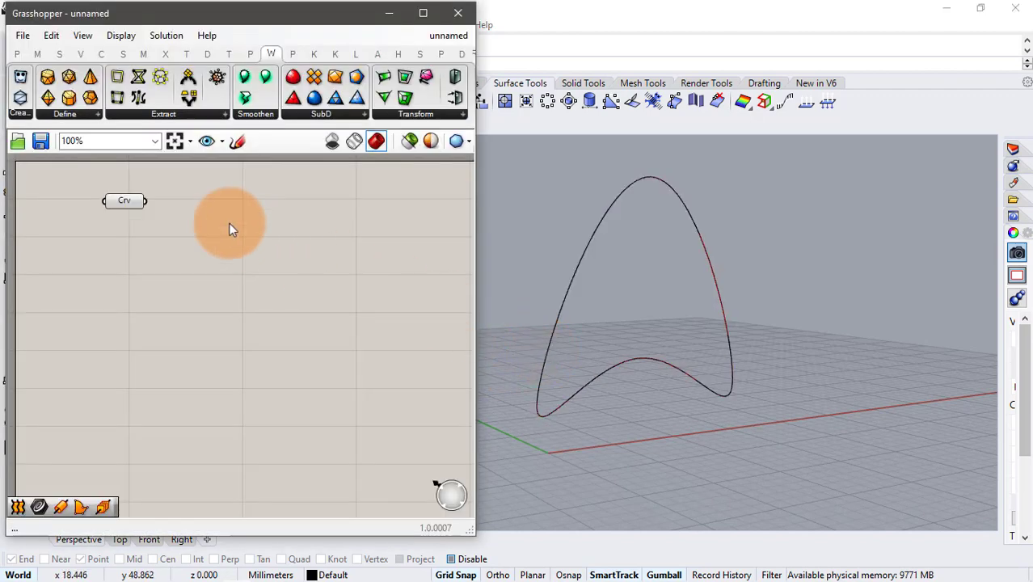
Step: Add a Boundary Surfaces component and feed the arch curve into its E input
double_click(191, 208)
text(b)
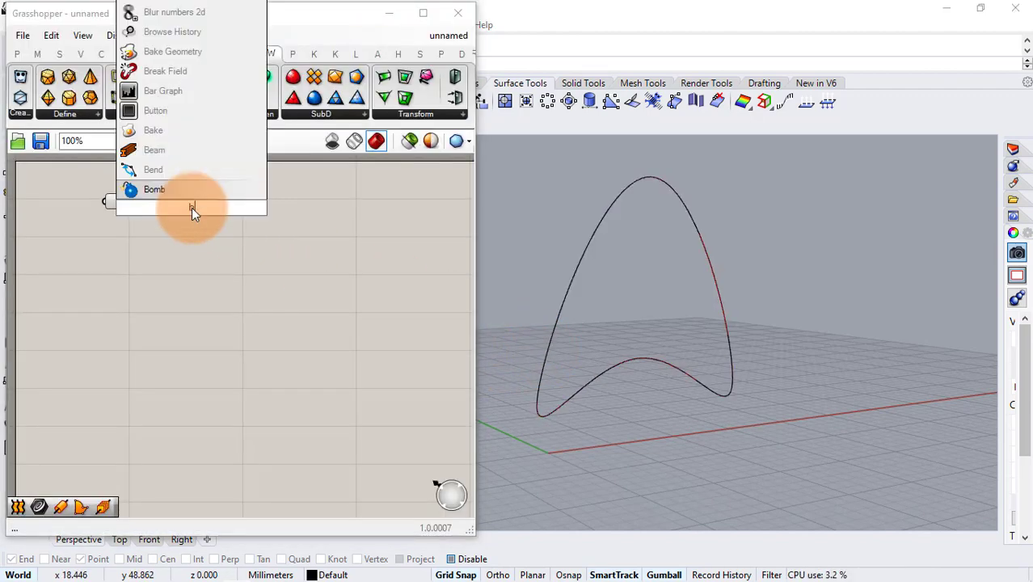
text(ou)
key(Return)
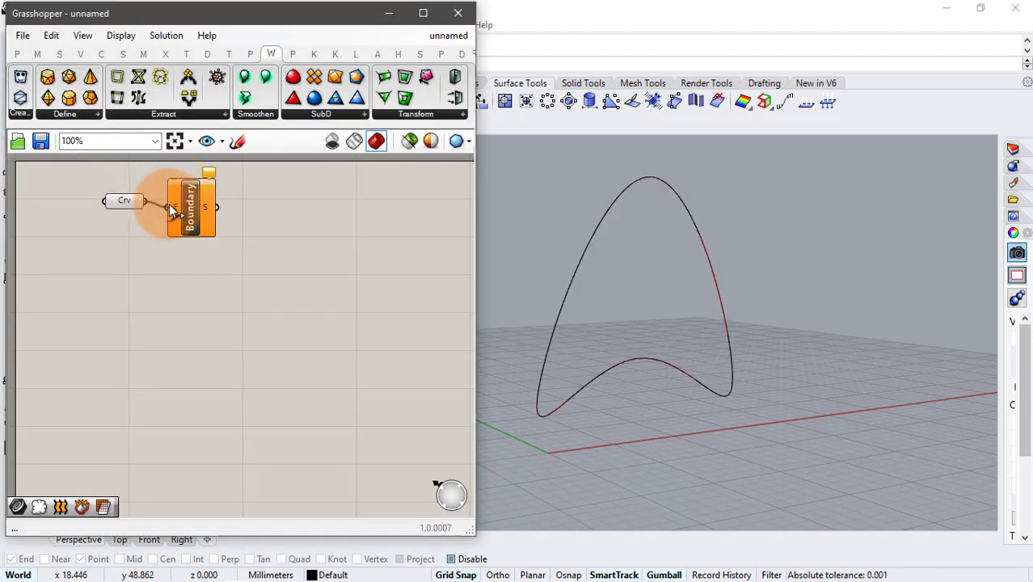
drag(169, 209, 169, 207)
scroll(638, 331, up, 2)
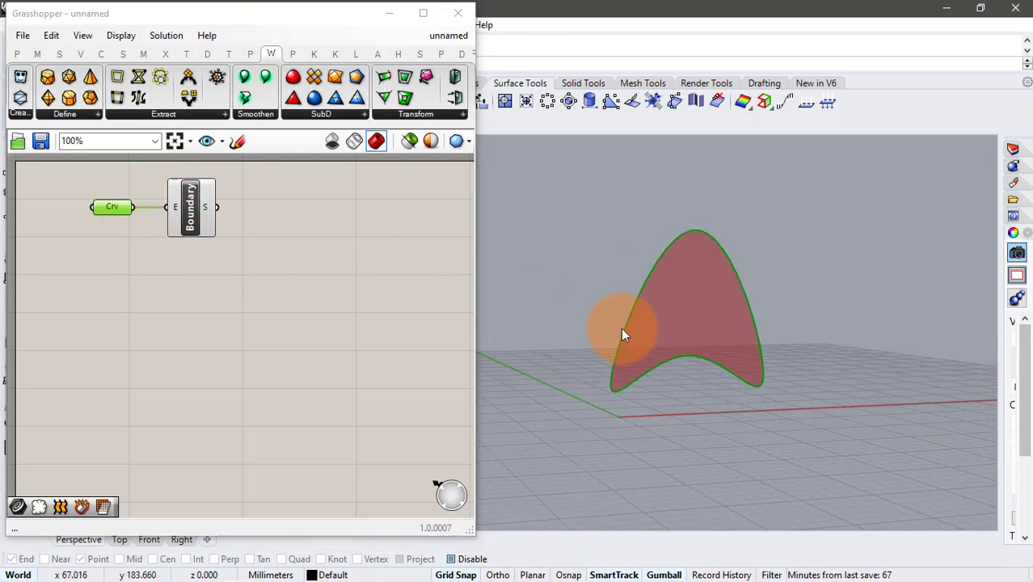
scroll(621, 327, up, 3)
Step: Add Populate Geometry and feed the boundary surface into its G input
double_click(258, 216)
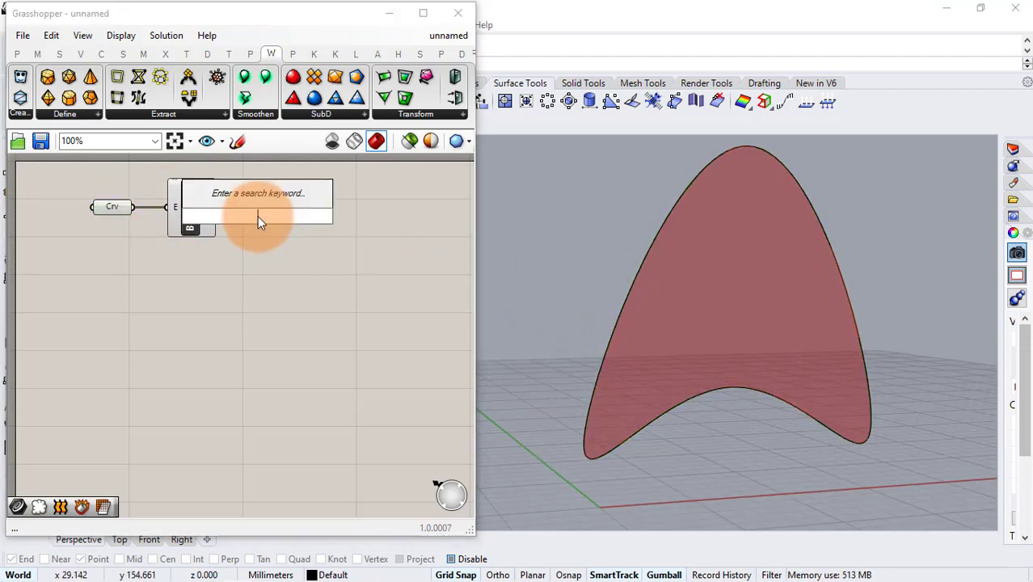
text(pop)
click(245, 158)
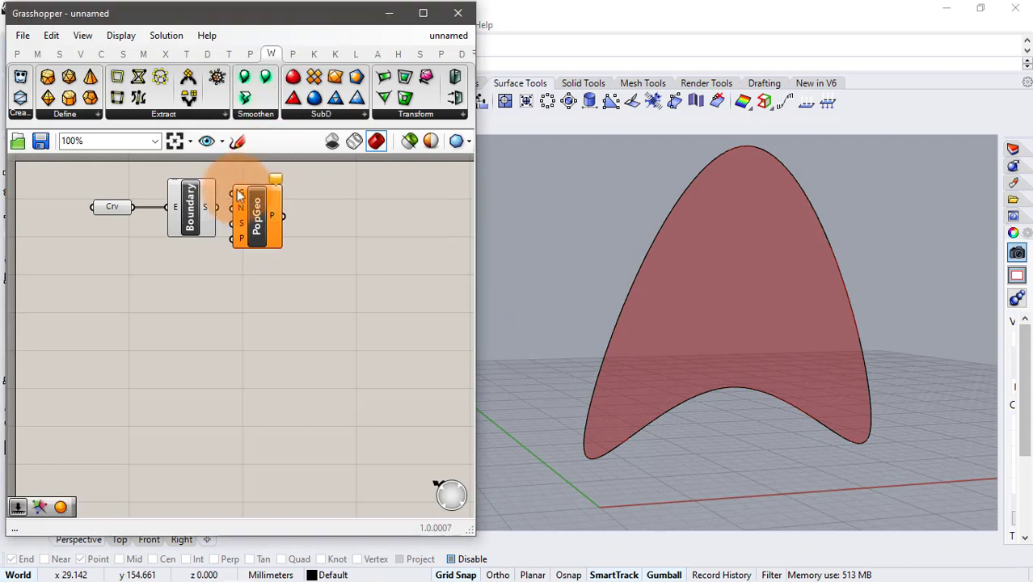
mouse_move(218, 207)
mouse_down()
mouse_move(234, 194)
mouse_move(265, 195)
mouse_up()
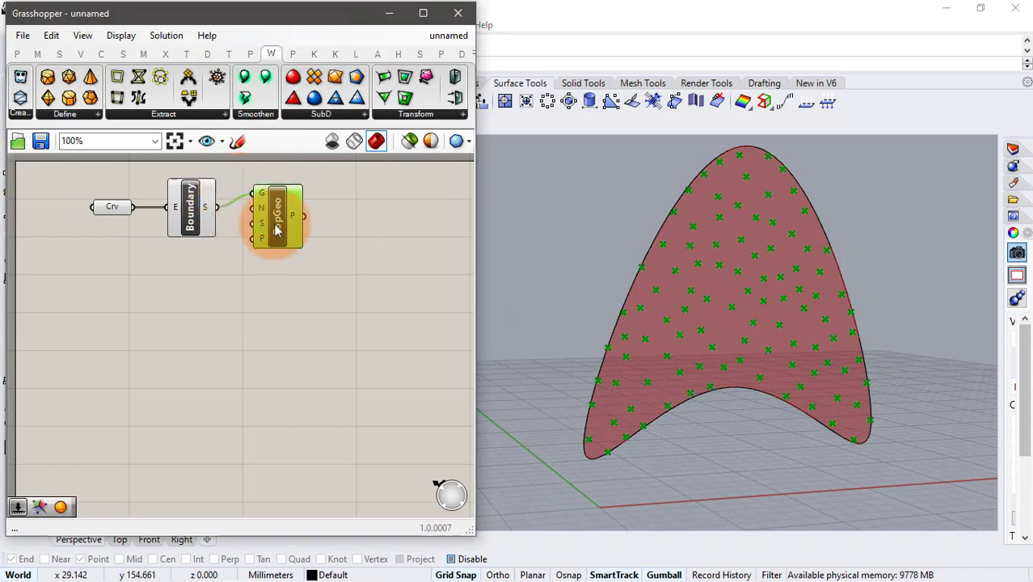
Step: Wire a Count number slider set to 60 into Populate Geometry's N input
double_click(150, 261)
text(60)
key(Return)
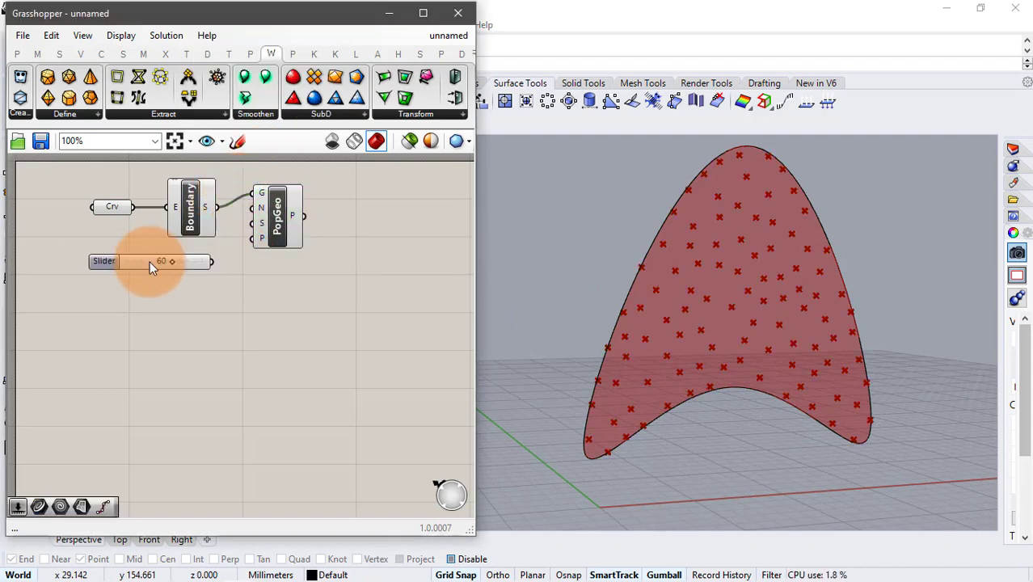
drag(211, 261, 252, 208)
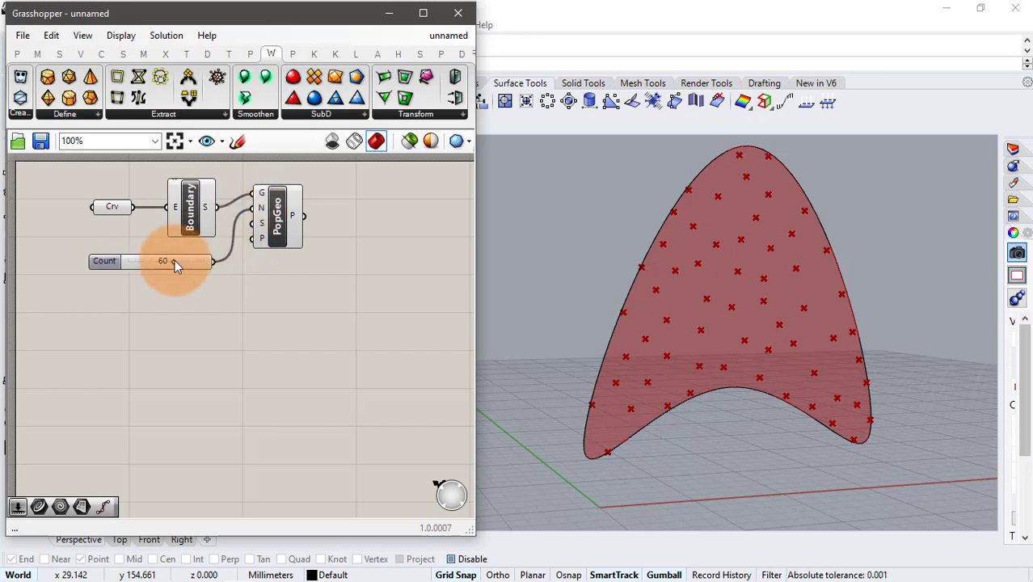
drag(175, 260, 164, 265)
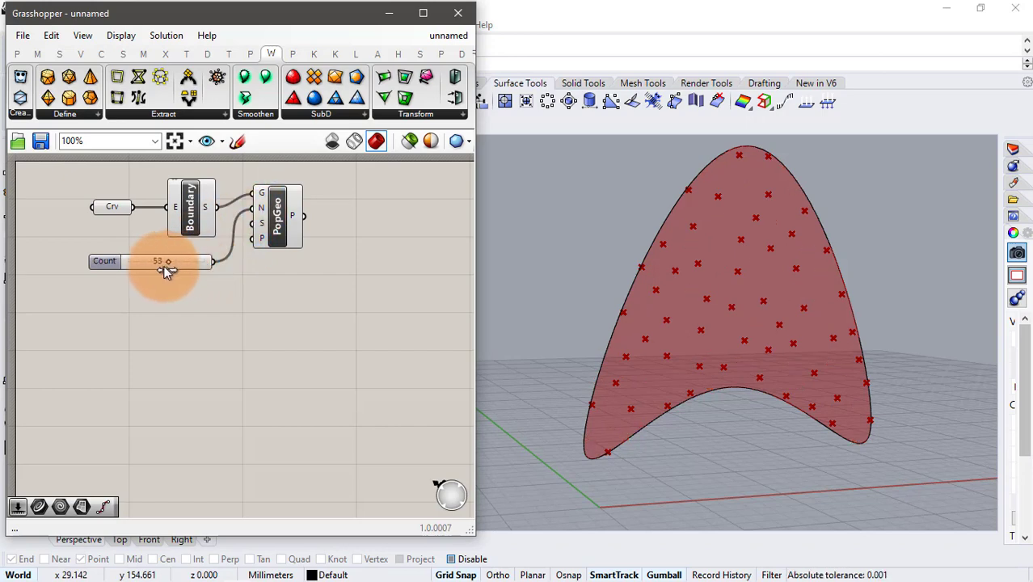
double_click(175, 261)
text(60)
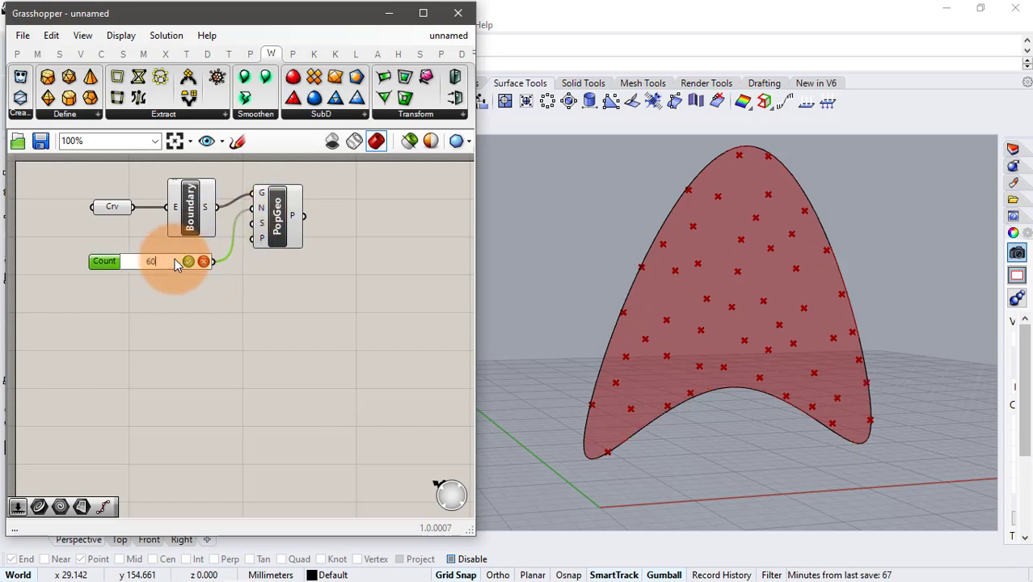
key(Return)
right_drag(315, 256, 294, 255)
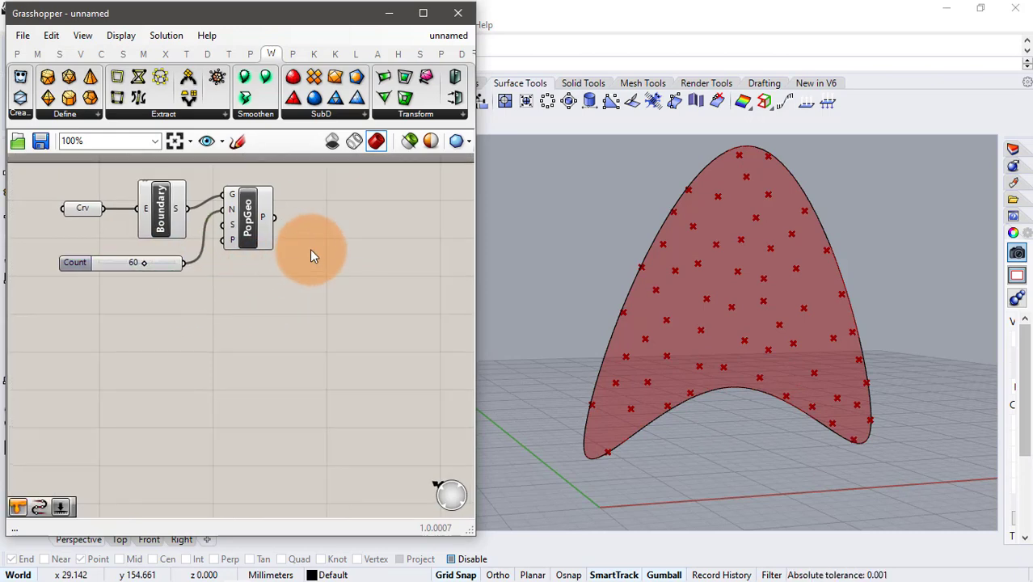
double_click(312, 254)
Step: Generate Voronoi cells from the 60 scattered points
text(vo)
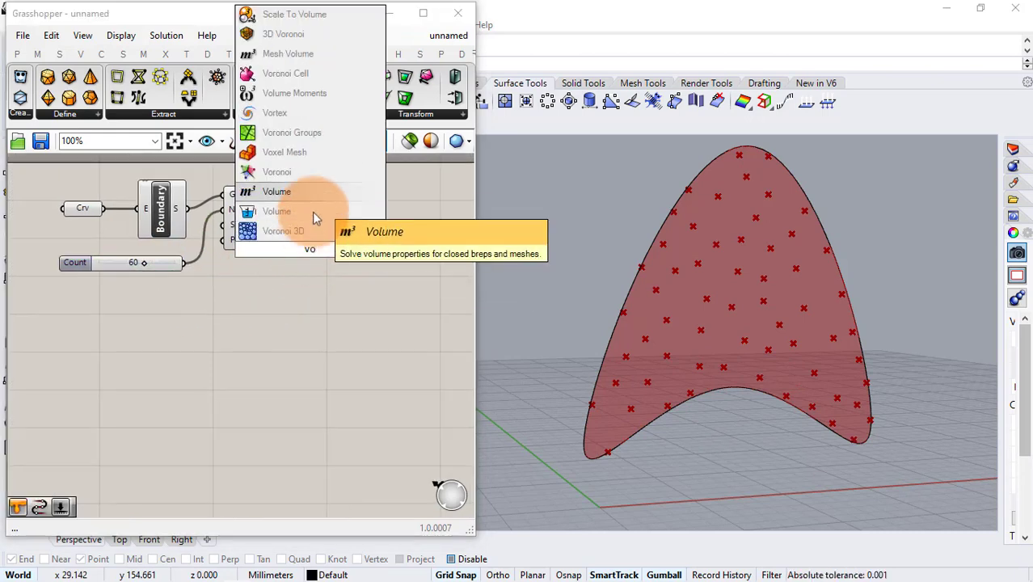
click(314, 176)
drag(263, 216, 286, 227)
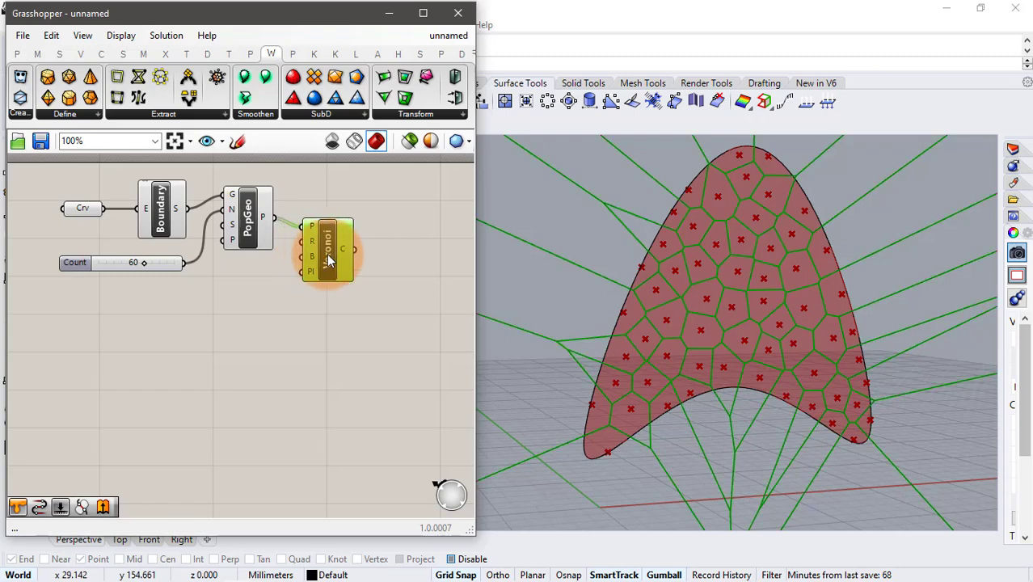
click(366, 239)
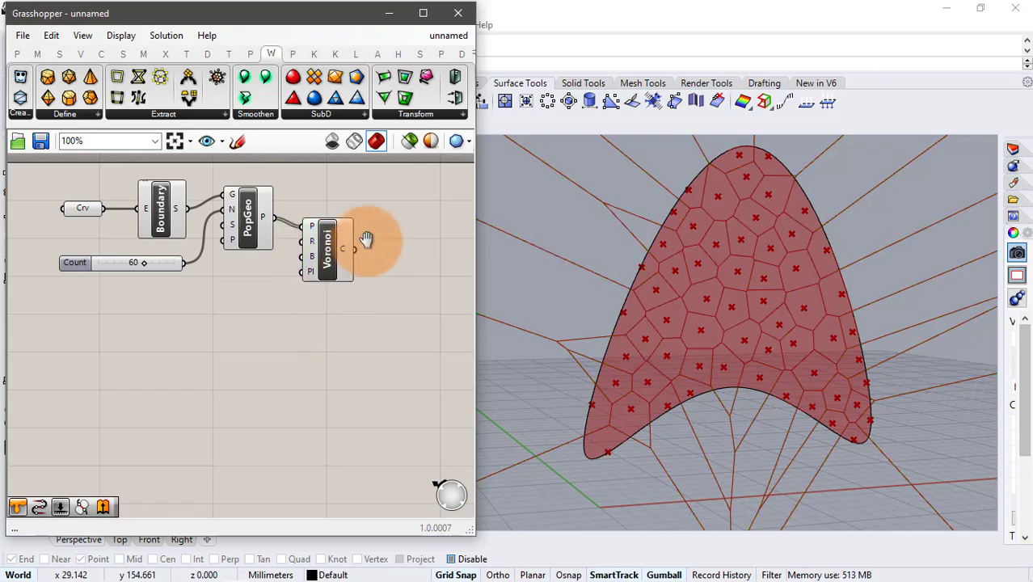
right_drag(366, 239, 345, 248)
Step: Add Trim with Region, fed by the Voronoi cells and the arch curve outline
double_click(345, 248)
text(trim)
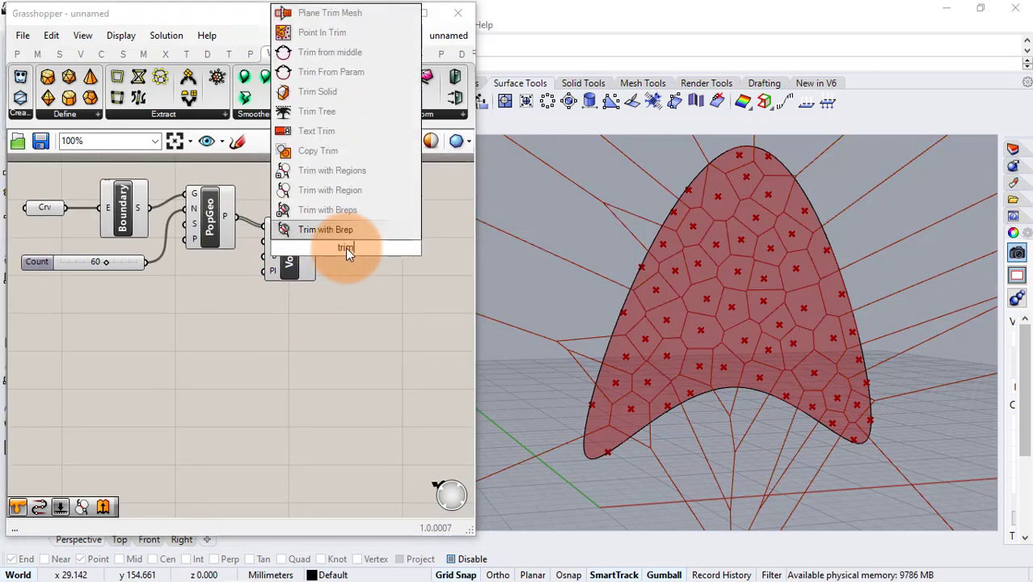
click(349, 195)
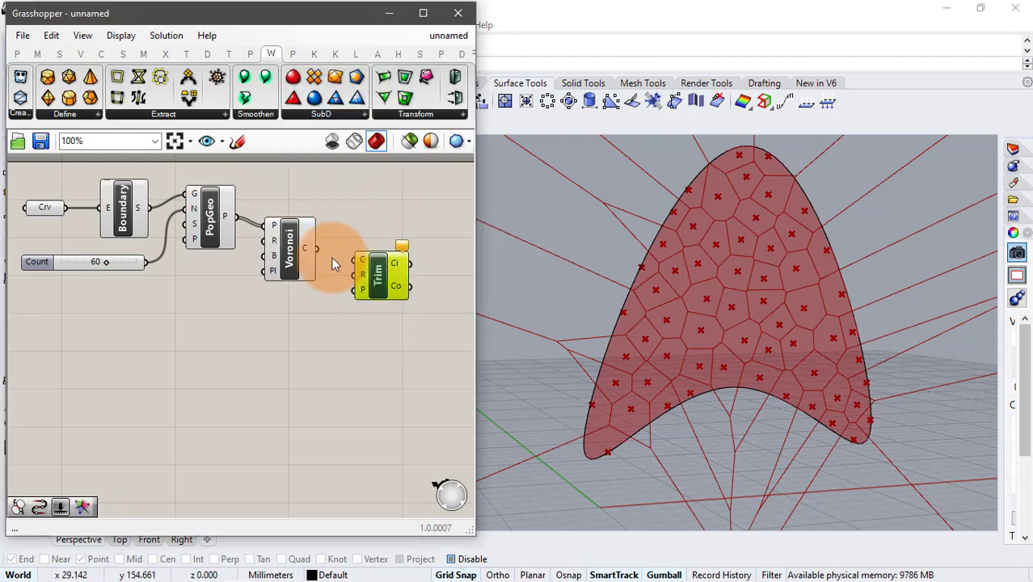
mouse_move(47, 209)
mouse_down()
mouse_move(54, 299)
mouse_move(358, 275)
mouse_move(379, 307)
mouse_up()
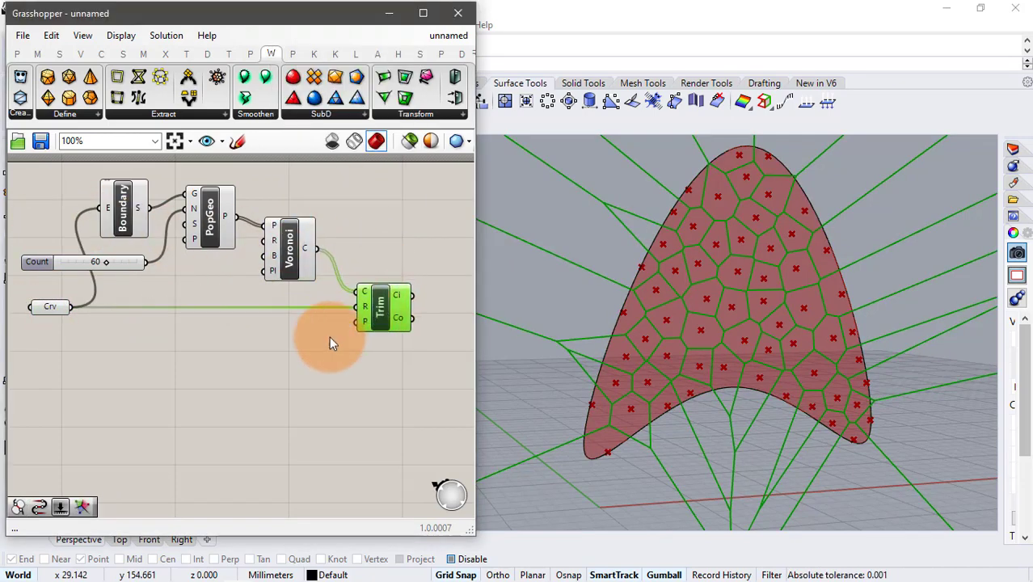
Step: Turn off preview for the Boundary, PopGeo, Voronoi, Count and Crv components
drag(339, 179, 21, 393)
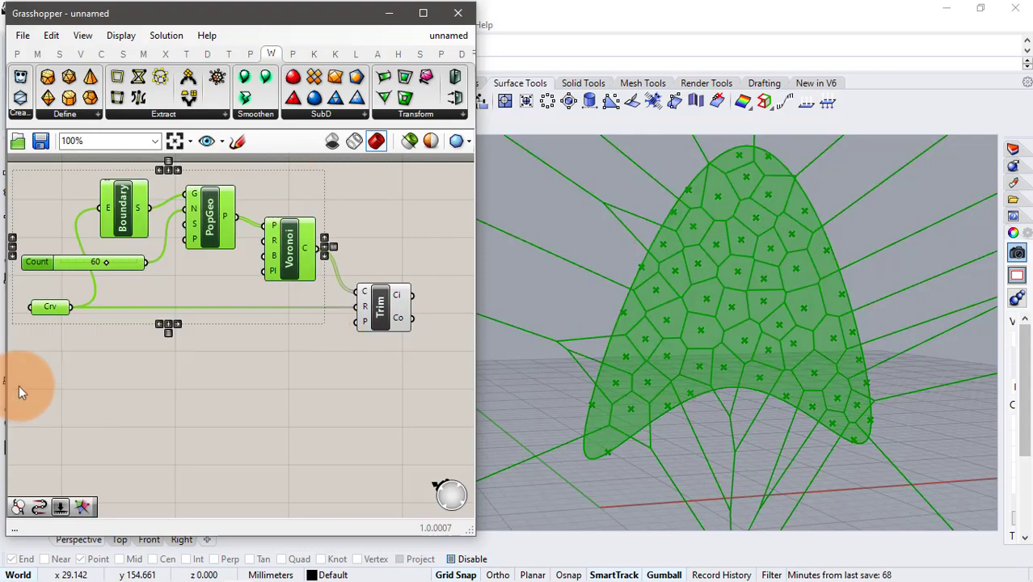
middle_click(154, 335)
click(184, 292)
click(276, 349)
click(391, 311)
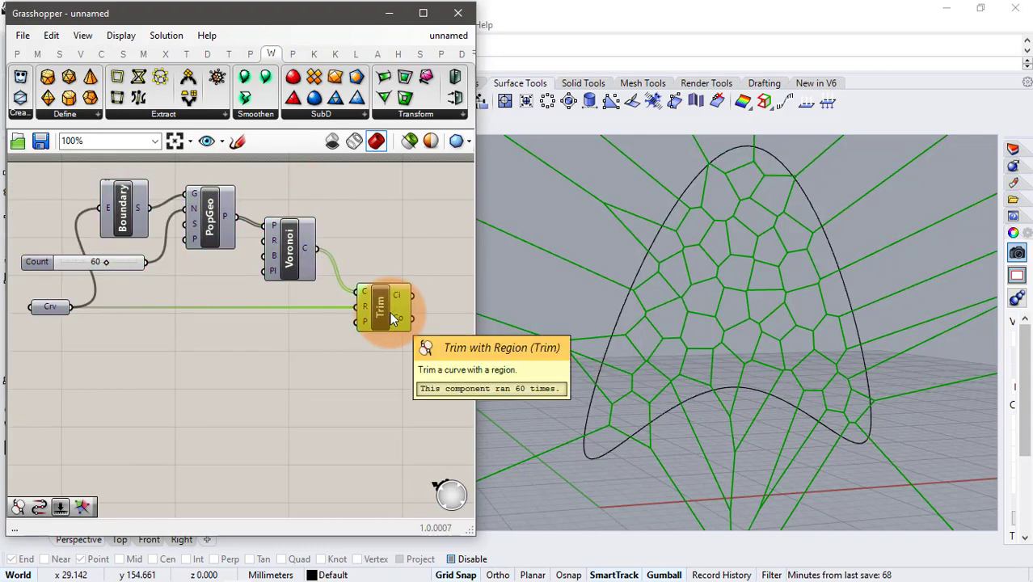
click(394, 356)
right_drag(394, 356, 170, 356)
scroll(171, 355, up, 1)
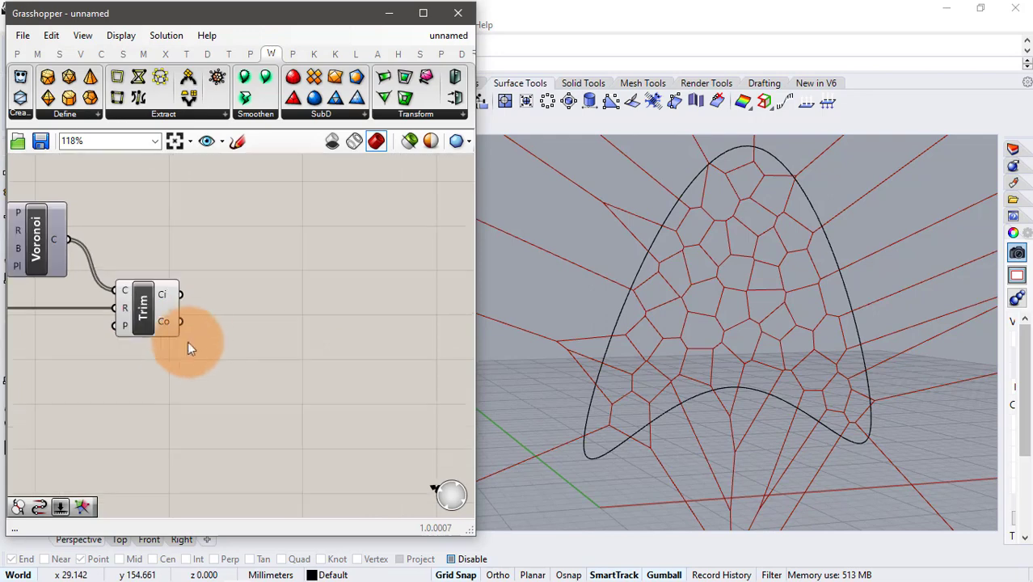
Step: Add Connect Curves fed by Trim with Region's Ci inside-curves output
double_click(232, 305)
text(co)
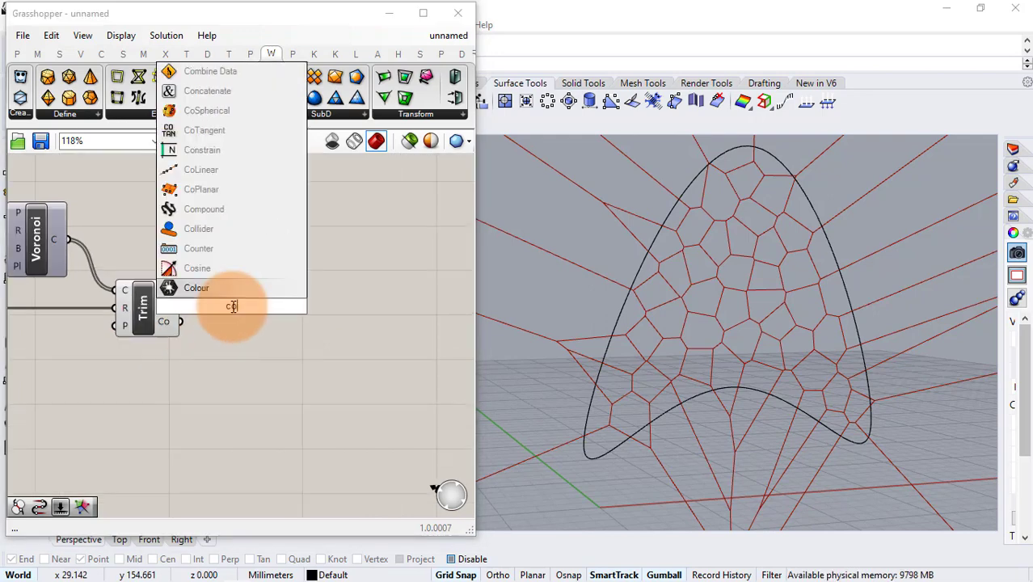
text(nnect)
key(Return)
scroll(303, 323, up, 2)
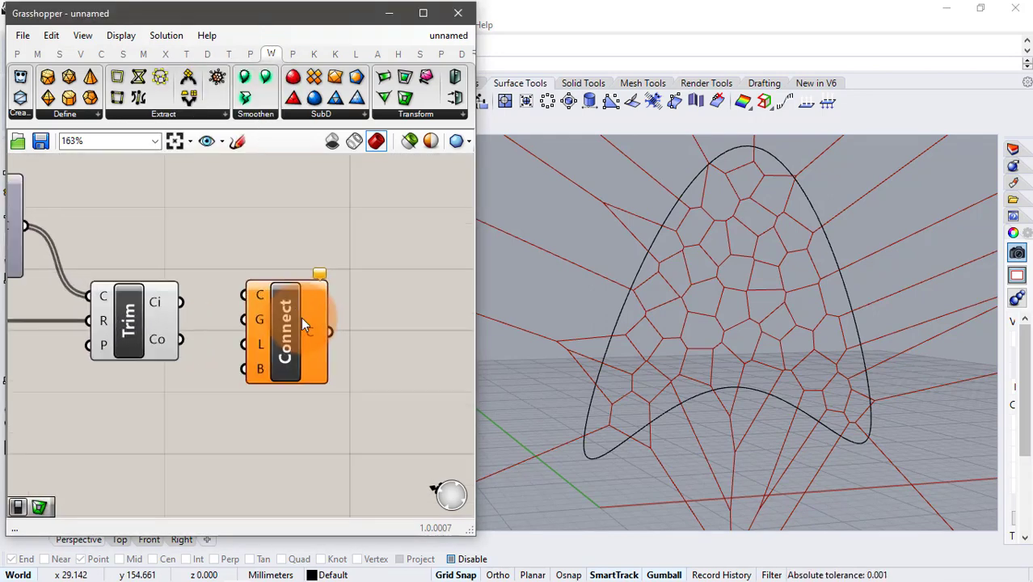
drag(181, 301, 244, 295)
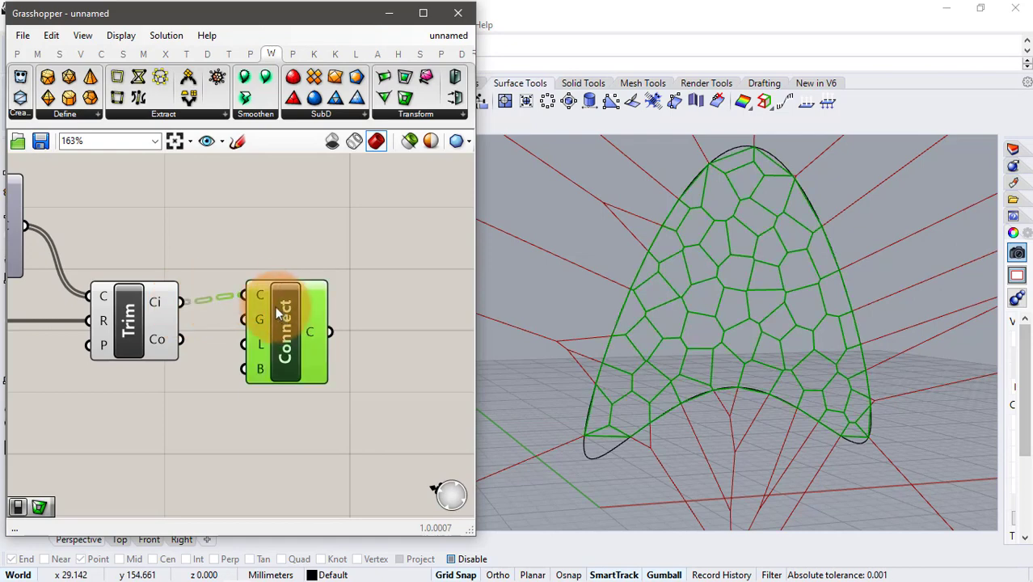
Step: Turn off the Trim component's preview and check the connected curves
click(150, 323)
middle_click(146, 322)
click(277, 333)
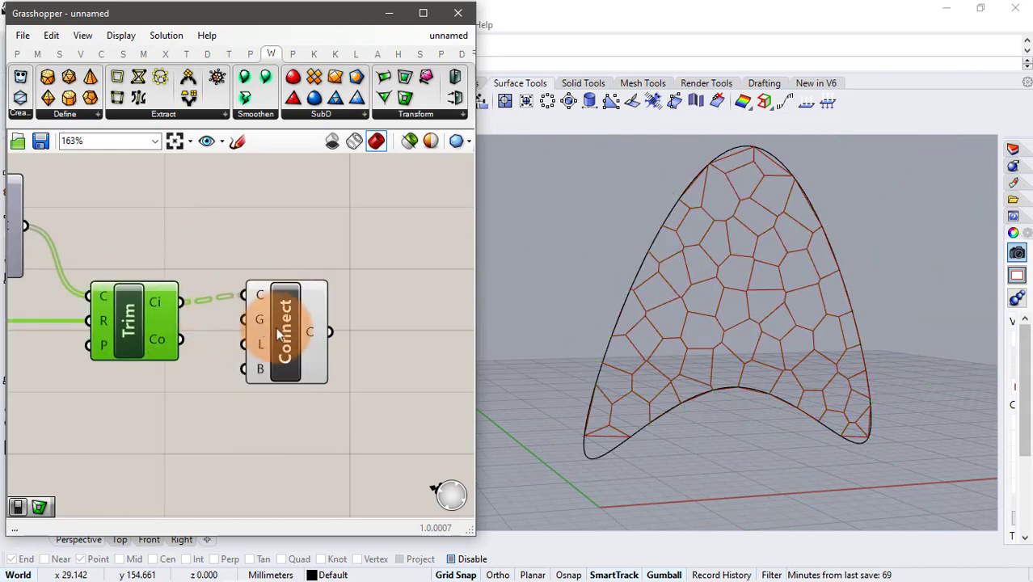
click(297, 341)
scroll(307, 315, down, 2)
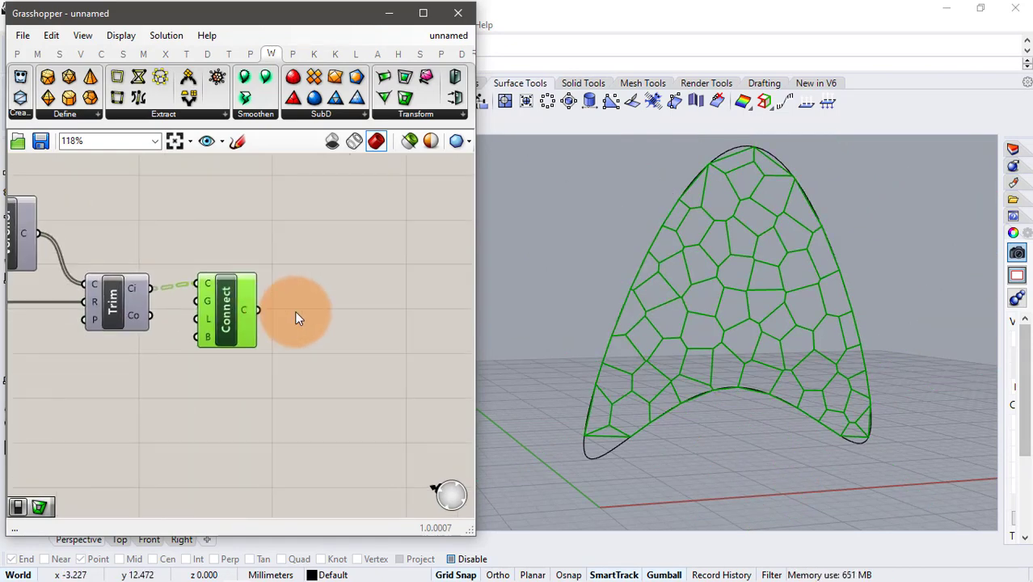
click(295, 312)
Step: Add a wbFrame component beside Connect and wire the connected curves into its M input
double_click(295, 312)
text(wb)
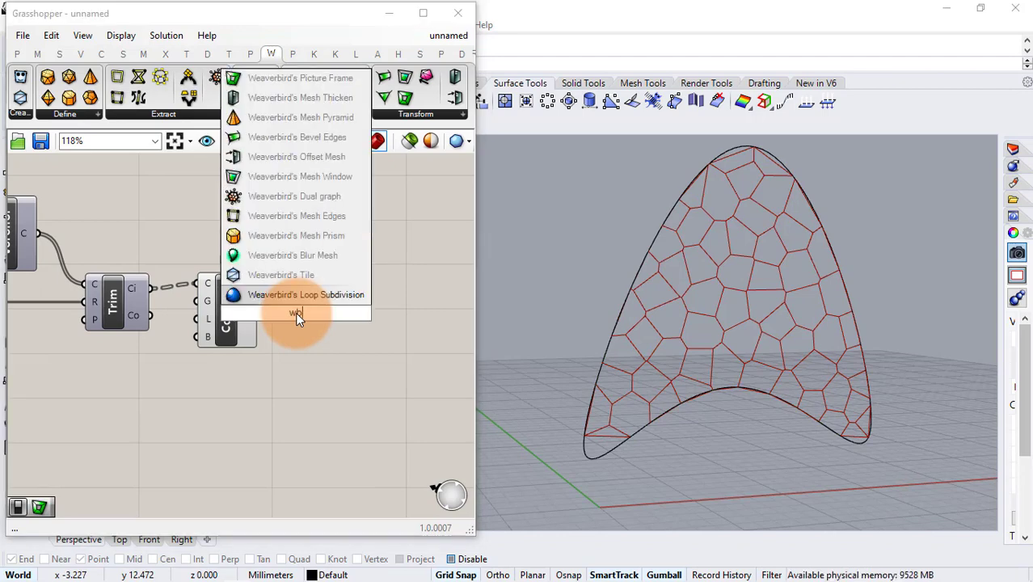
text( p)
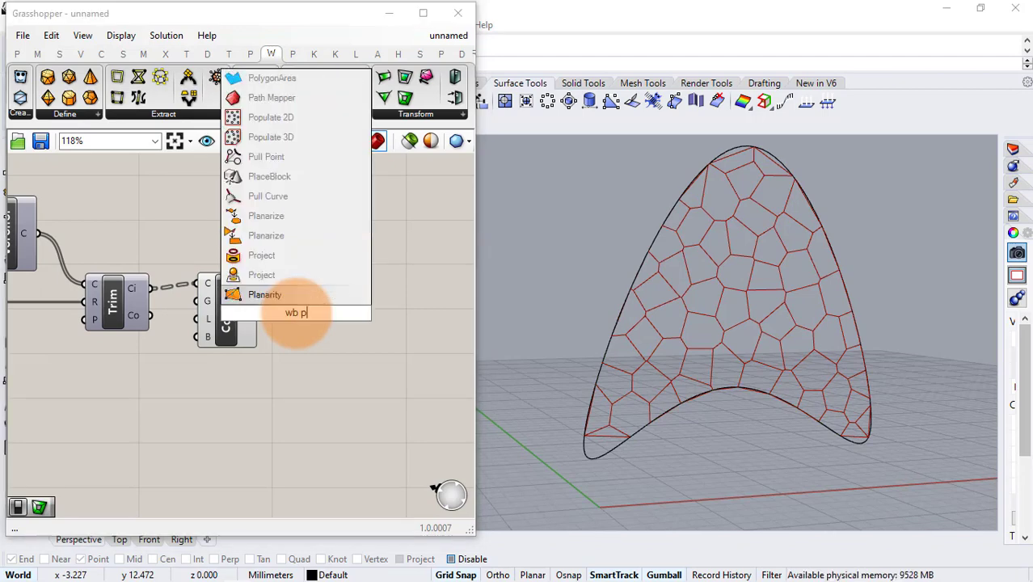
text(i)
key(BackSpace)
key(BackSpace)
text(fr)
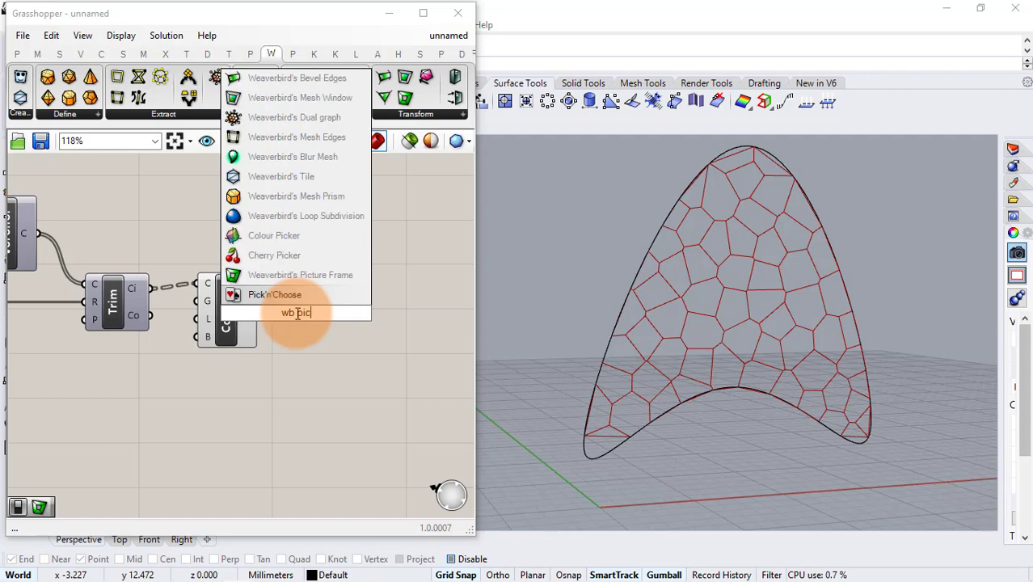
key(Return)
drag(291, 305, 318, 321)
drag(258, 309, 297, 304)
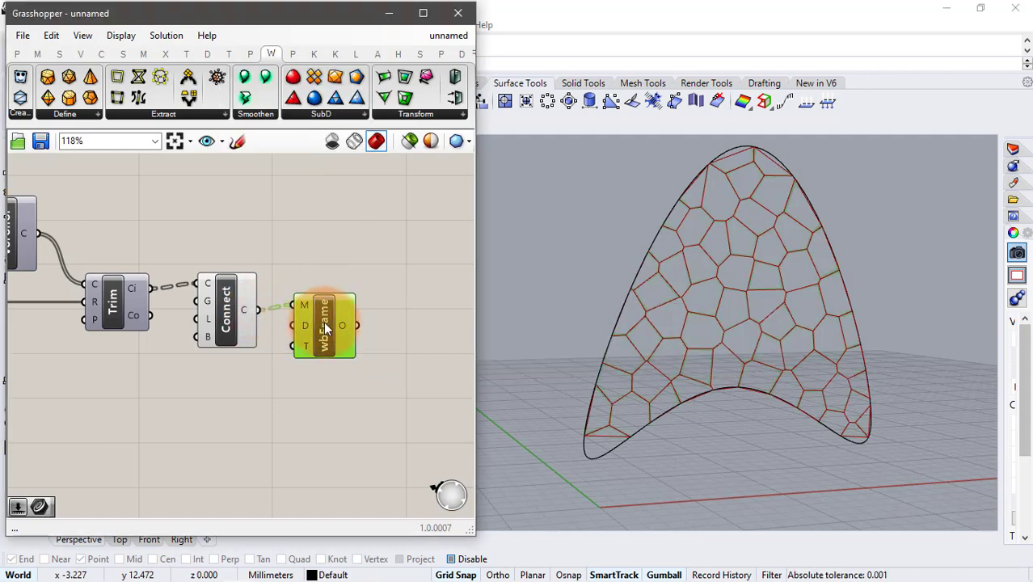
right_drag(364, 291, 318, 296)
double_click(323, 307)
text(wb)
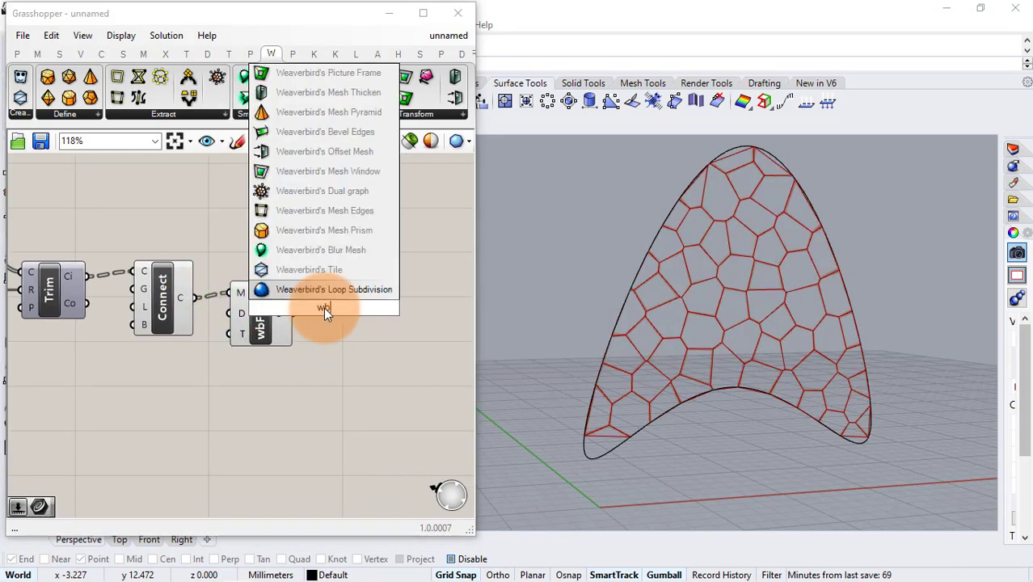
text(join)
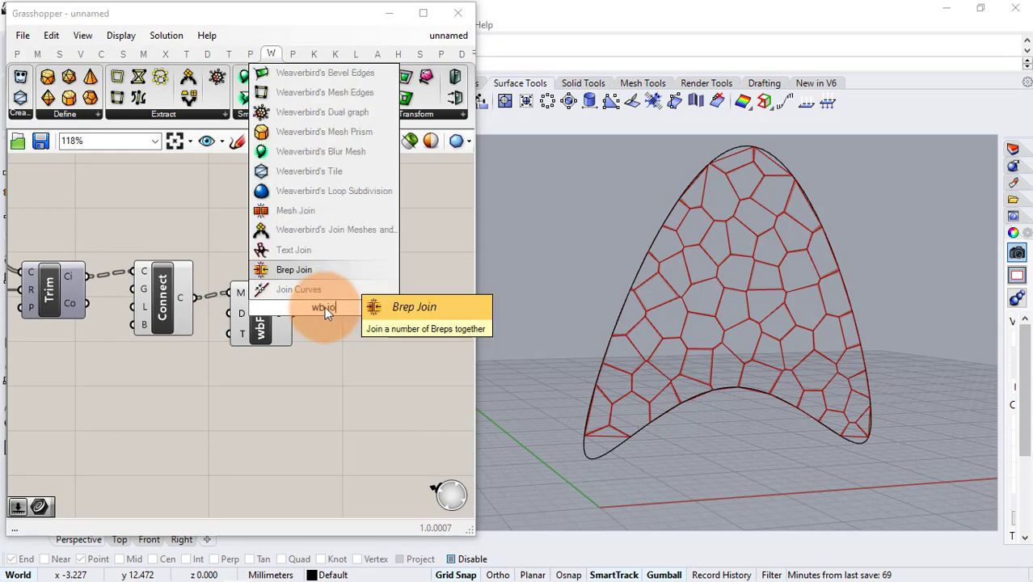
Step: Add wbJoin beside wbFrame and feed wbFrame's output into it
key(Return)
mouse_move(327, 312)
mouse_down()
mouse_move(352, 323)
mouse_move(362, 315)
mouse_up()
drag(293, 314, 344, 314)
Step: Turn off the previews of Connect and wbFrame
drag(307, 236, 163, 379)
middle_click(165, 374)
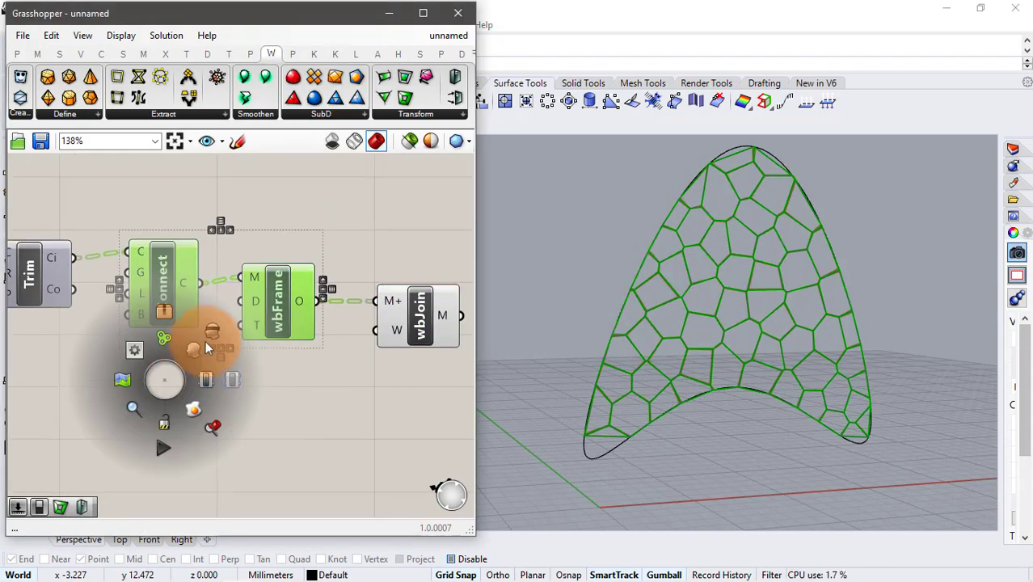
scroll(318, 380, up, 2)
click(253, 318)
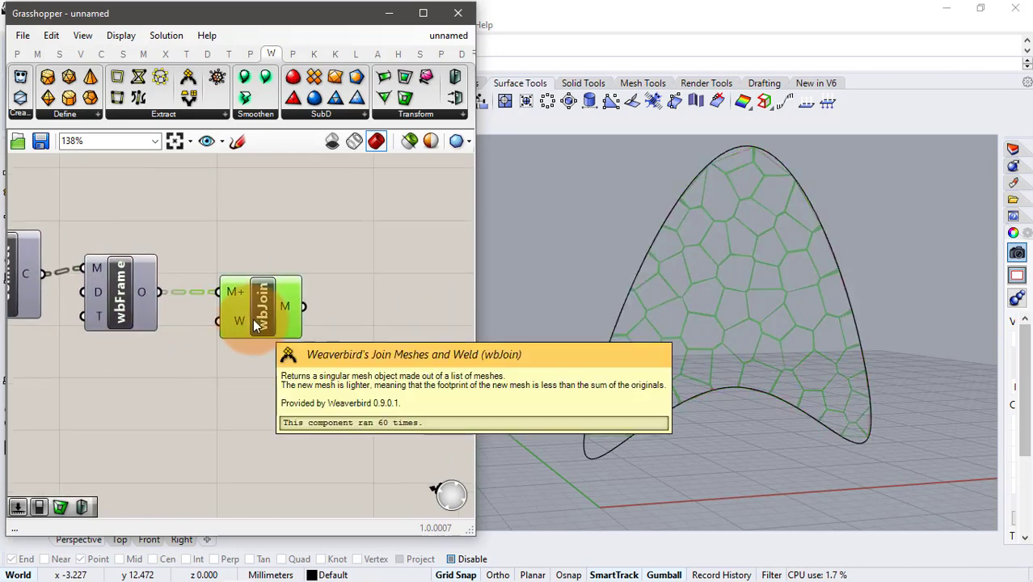
click(176, 379)
right_drag(176, 378, 275, 372)
Step: Create a number slider for wbFrame's D input and try a Distance of 8
double_click(70, 375)
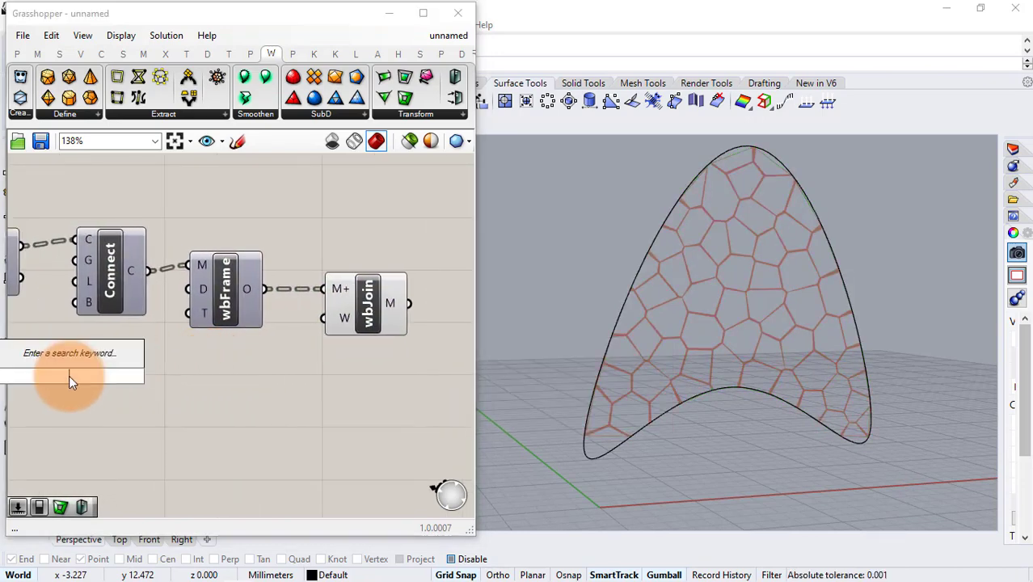
text(10)
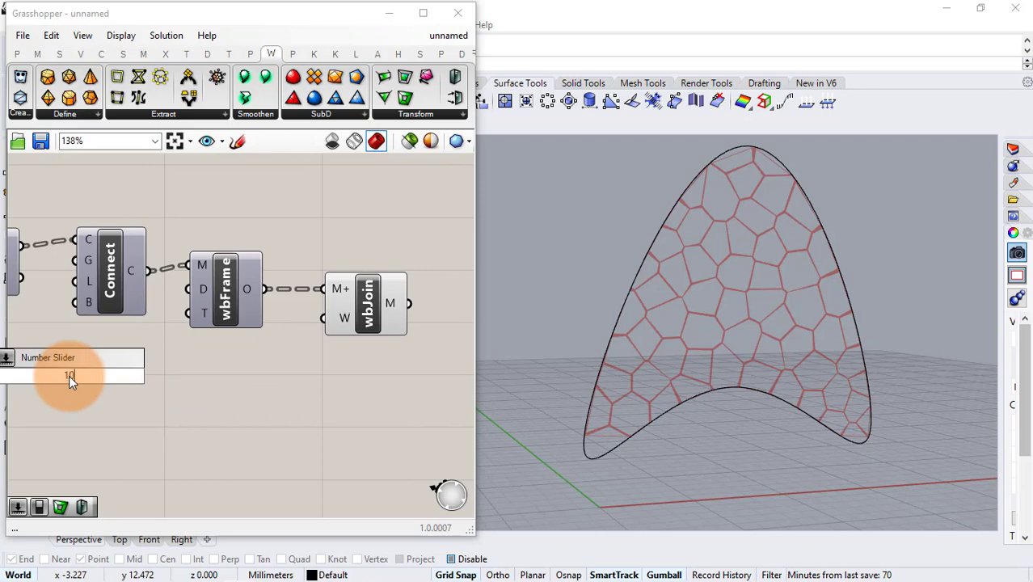
key(Return)
drag(167, 375, 189, 290)
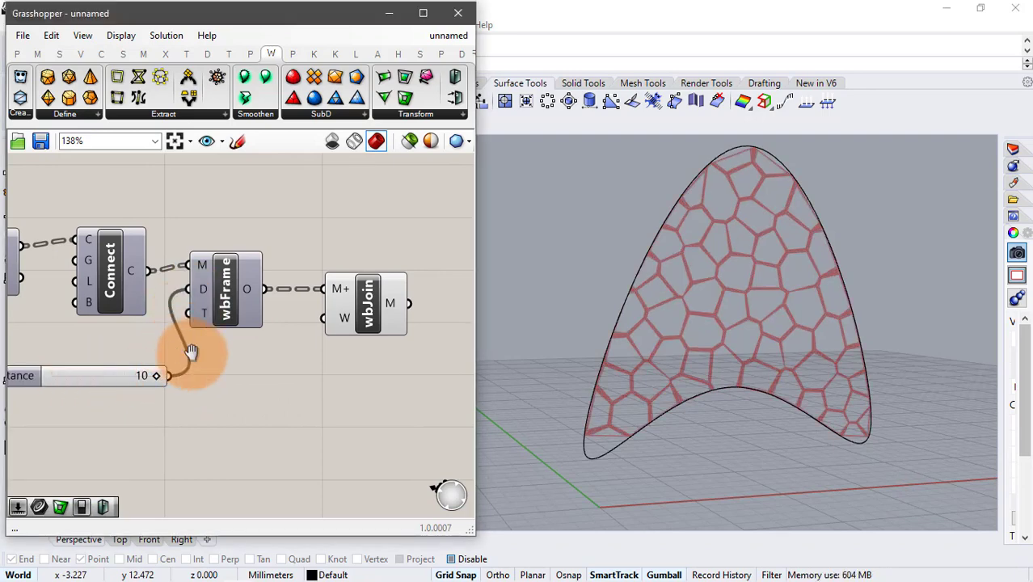
right_drag(191, 351, 209, 356)
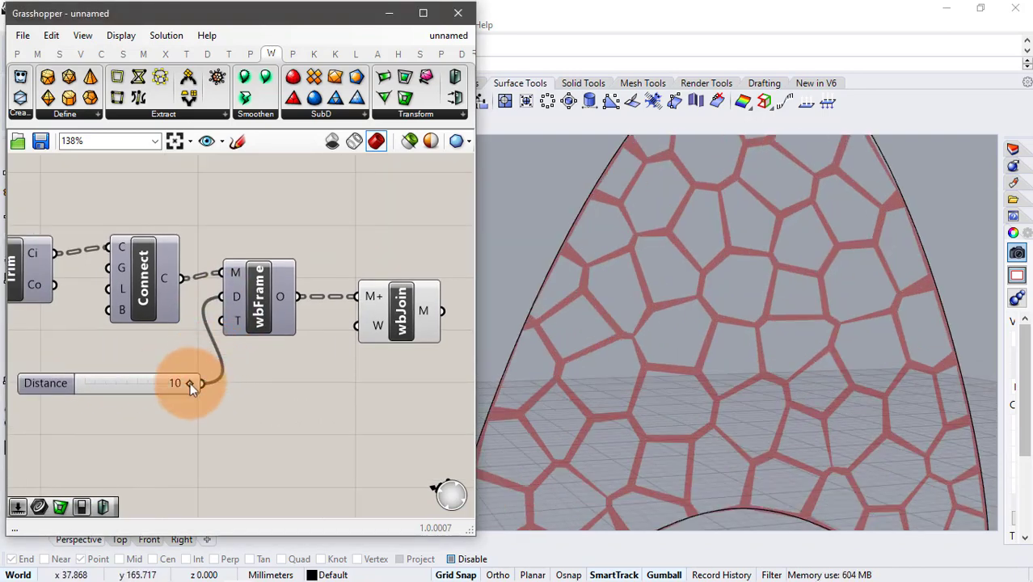
mouse_move(190, 383)
mouse_down()
mouse_move(91, 381)
mouse_move(136, 380)
mouse_move(128, 384)
mouse_up()
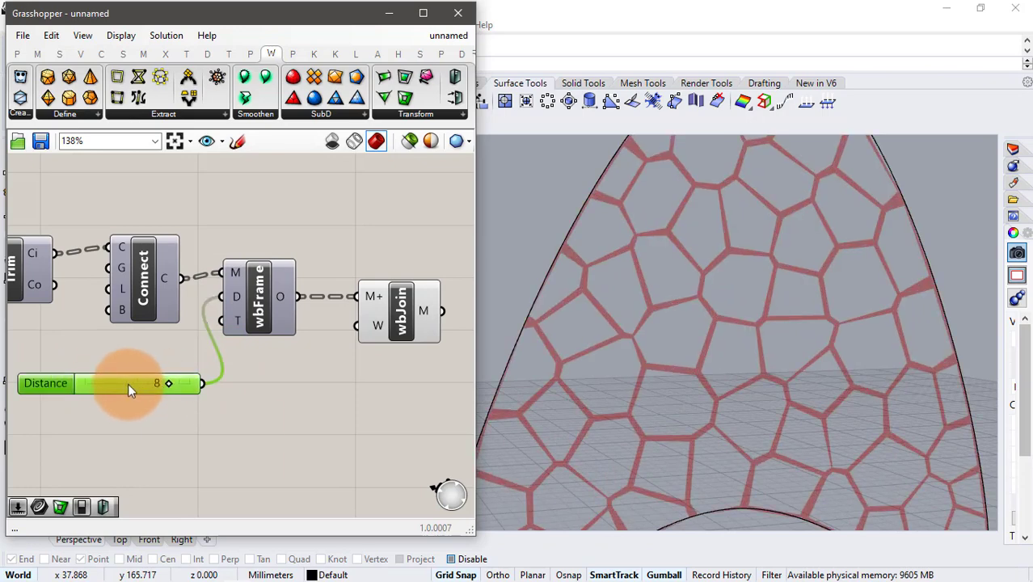
key(Delete)
Step: Set the Distance slider to 15 and connect it to wbFrame's D input
double_click(124, 392)
text(15)
key(Return)
drag(210, 392, 222, 296)
drag(169, 391, 129, 394)
click(260, 390)
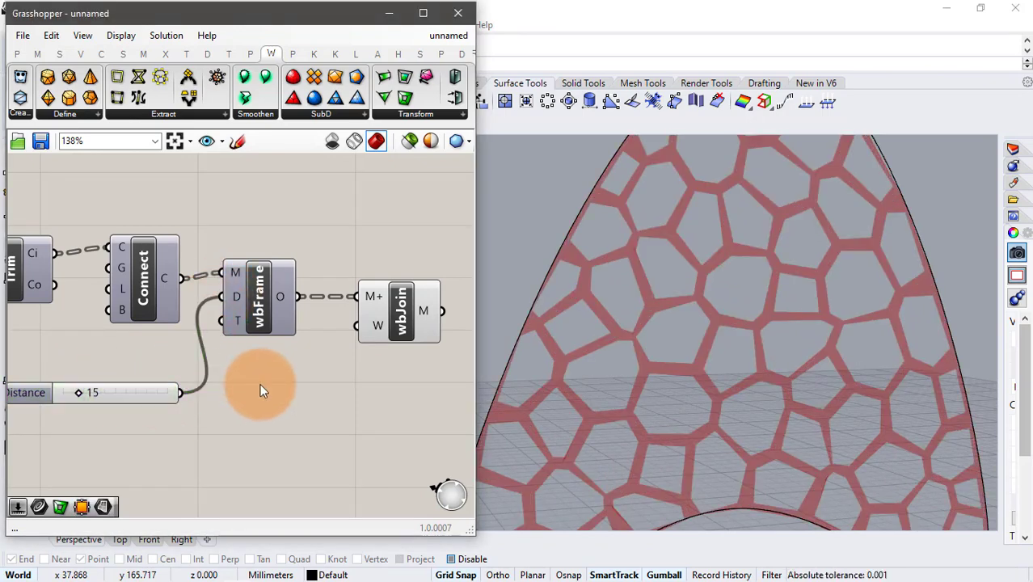
scroll(369, 346, down, 2)
right_drag(369, 346, 258, 306)
Step: Add a wbThicken component and feed it the joined mesh from wbJoin
click(258, 306)
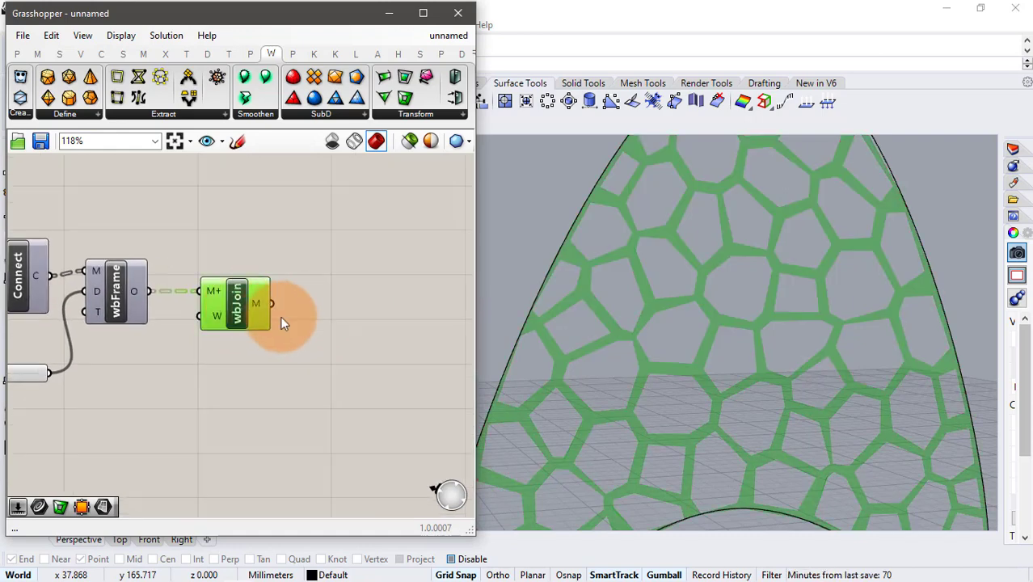
double_click(307, 294)
text(wb th)
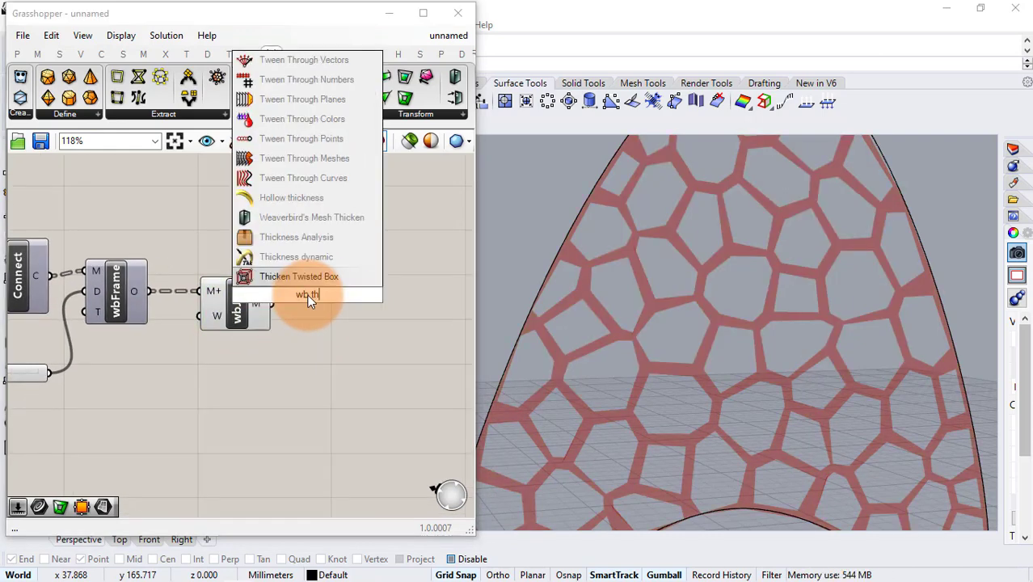
click(344, 218)
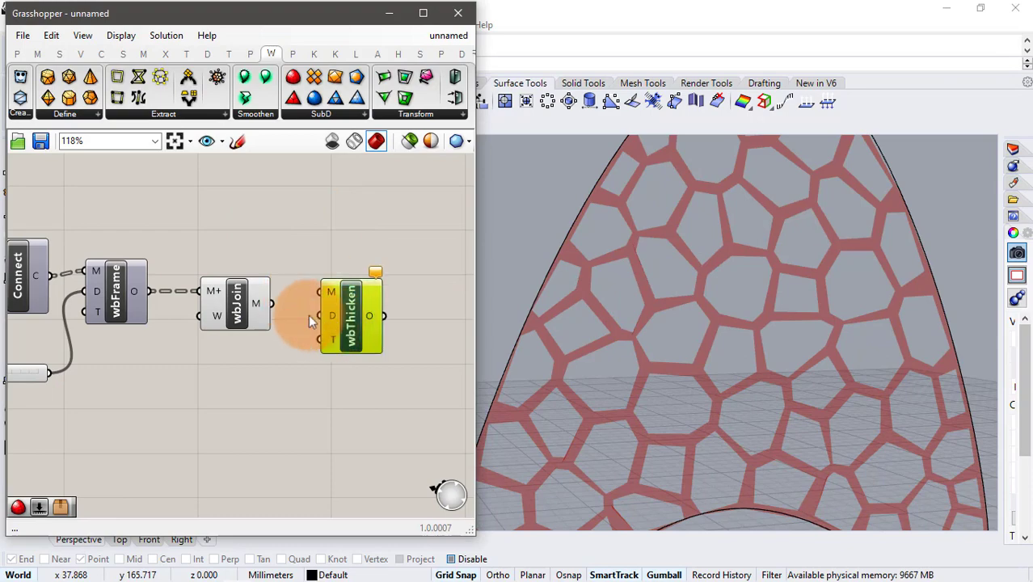
drag(272, 303, 321, 293)
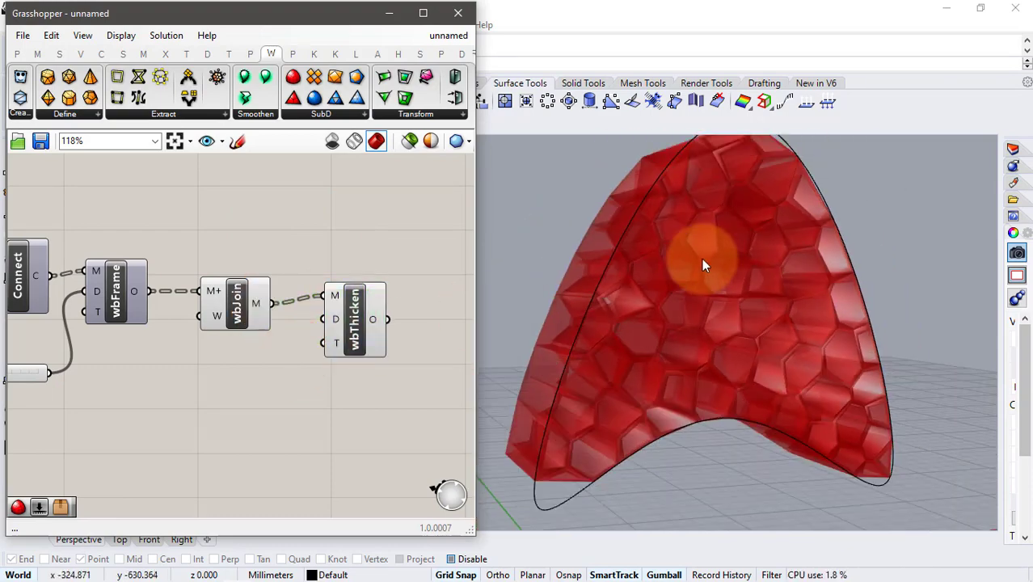
right_drag(702, 258, 594, 253)
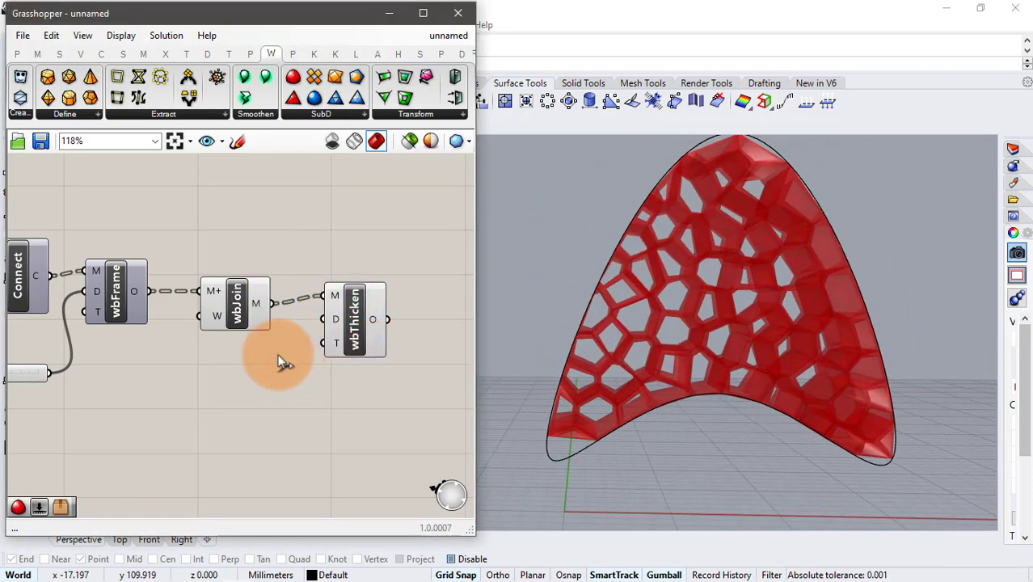
Step: Flatten wbJoin's mesh input so the frame is thickened as one list
right_click(212, 291)
click(242, 394)
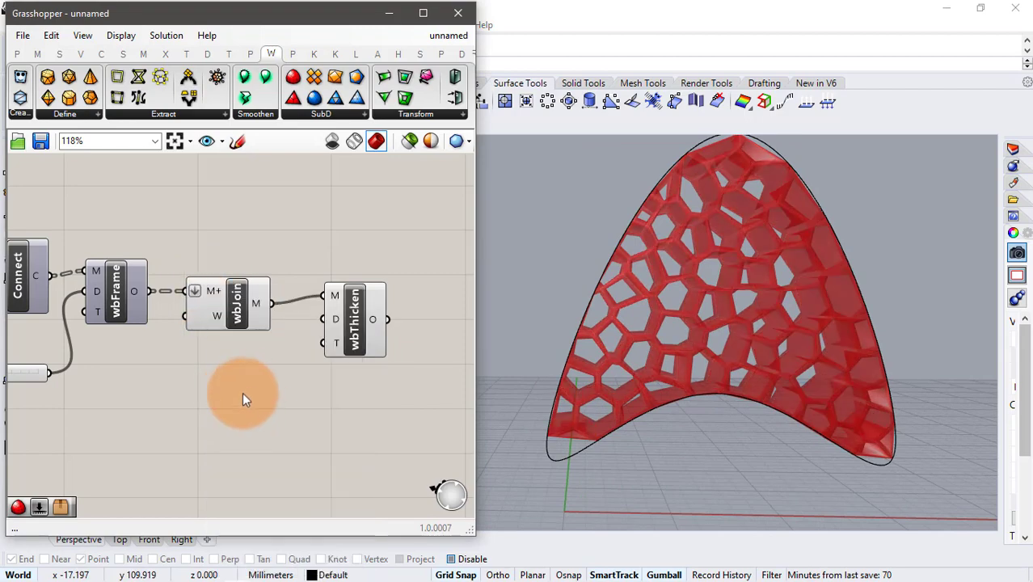
scroll(692, 254, up, 2)
scroll(733, 272, up, 3)
scroll(752, 281, up, 3)
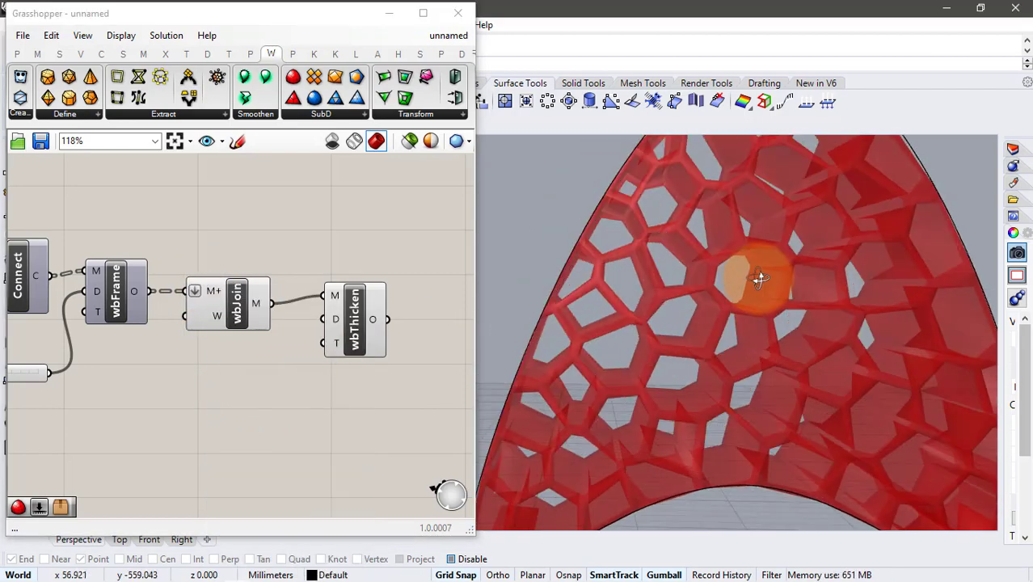
scroll(614, 292, up, 2)
drag(353, 327, 357, 335)
click(244, 372)
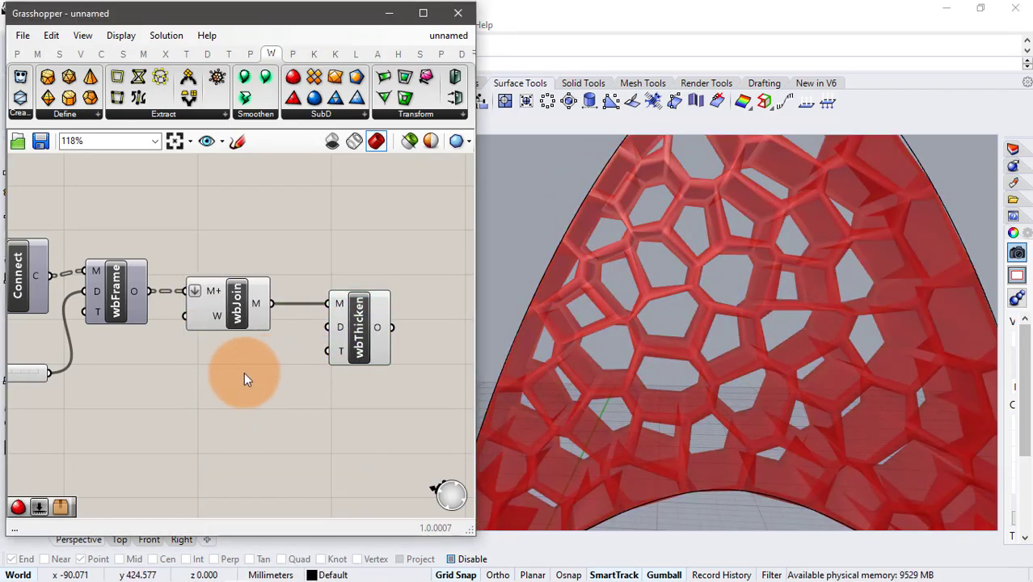
Step: Wire a Distance slider set to 1.50 into wbThicken's distance input
double_click(240, 372)
text(slider)
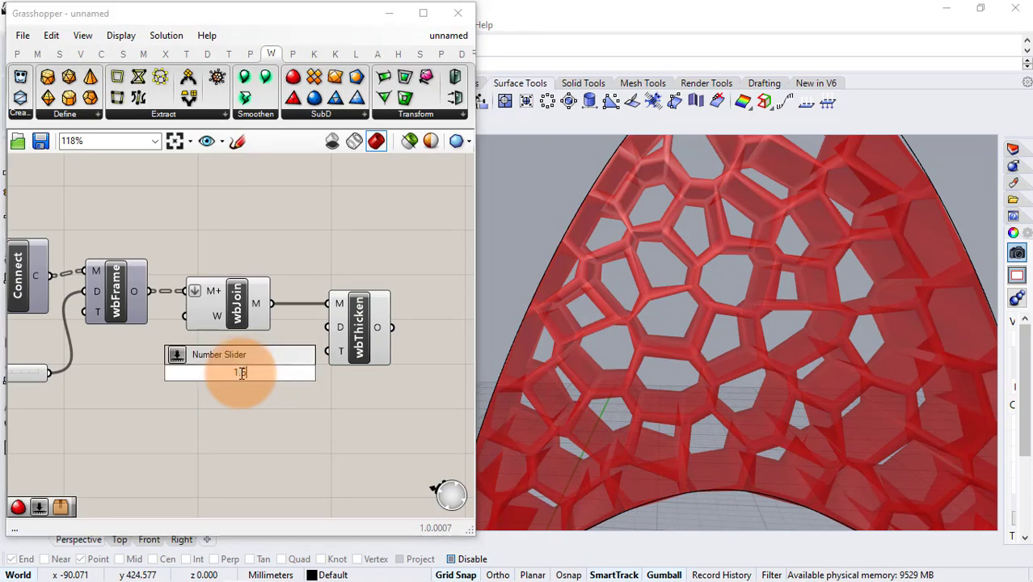
key(Return)
drag(311, 373, 326, 328)
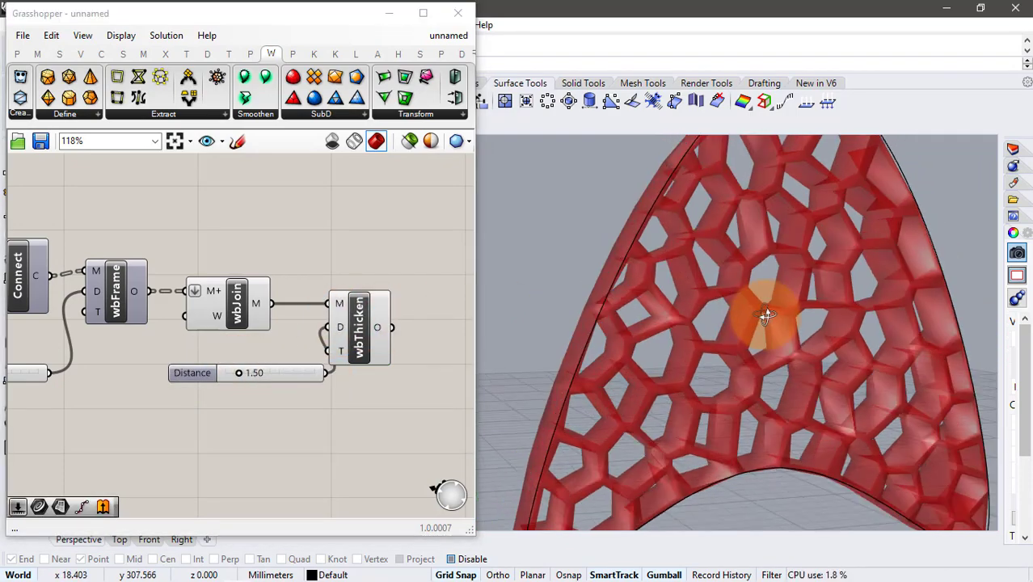
mouse_move(761, 307)
right_down()
mouse_move(753, 228)
mouse_move(680, 231)
right_up()
scroll(679, 230, up, 3)
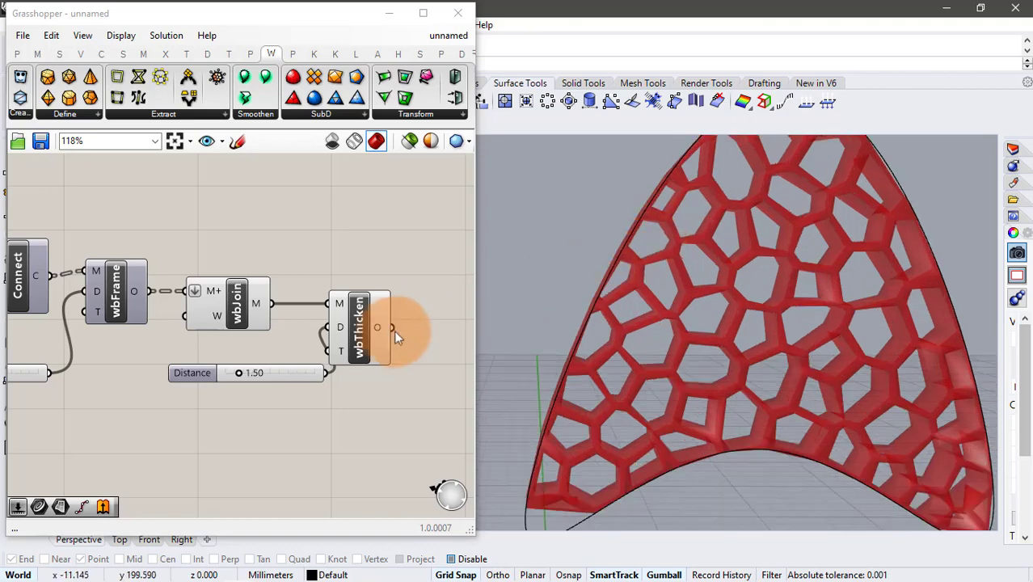
right_drag(394, 330, 246, 295)
double_click(281, 292)
text(wb )
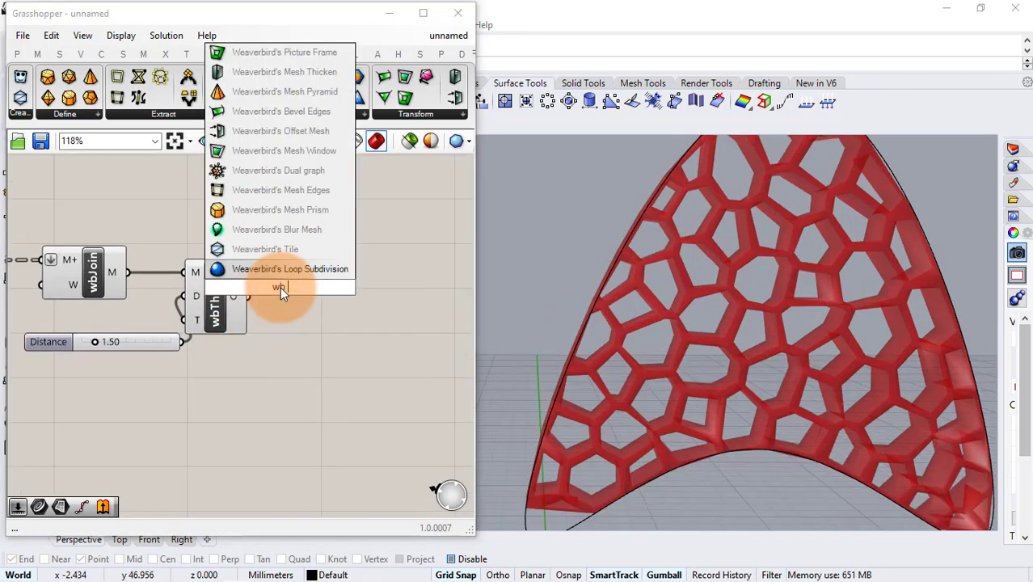
text(subd)
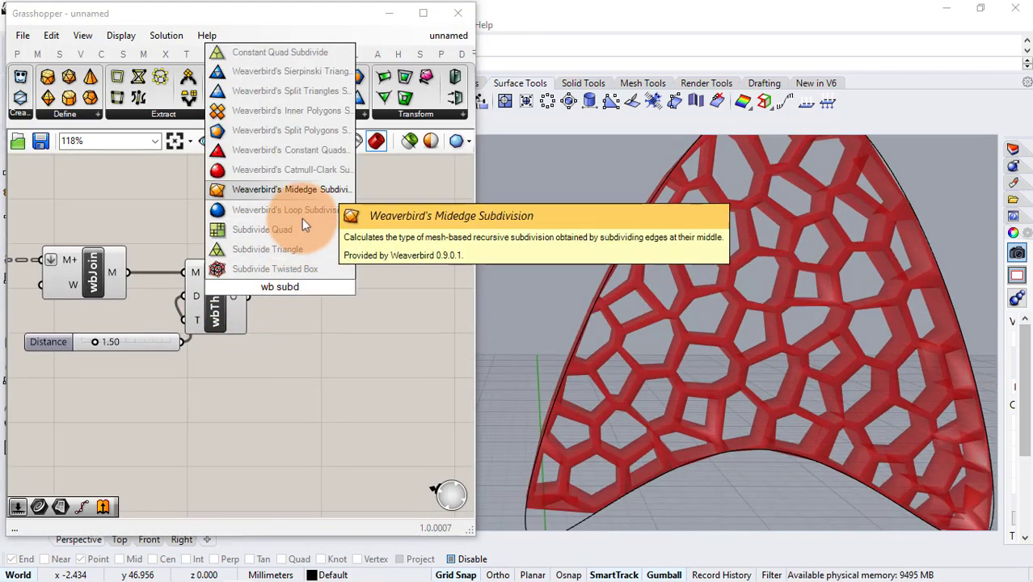
Step: Add wbCatmullClark after wbThicken and feed it the thickened mesh
click(316, 172)
drag(350, 307, 371, 315)
drag(251, 296, 316, 281)
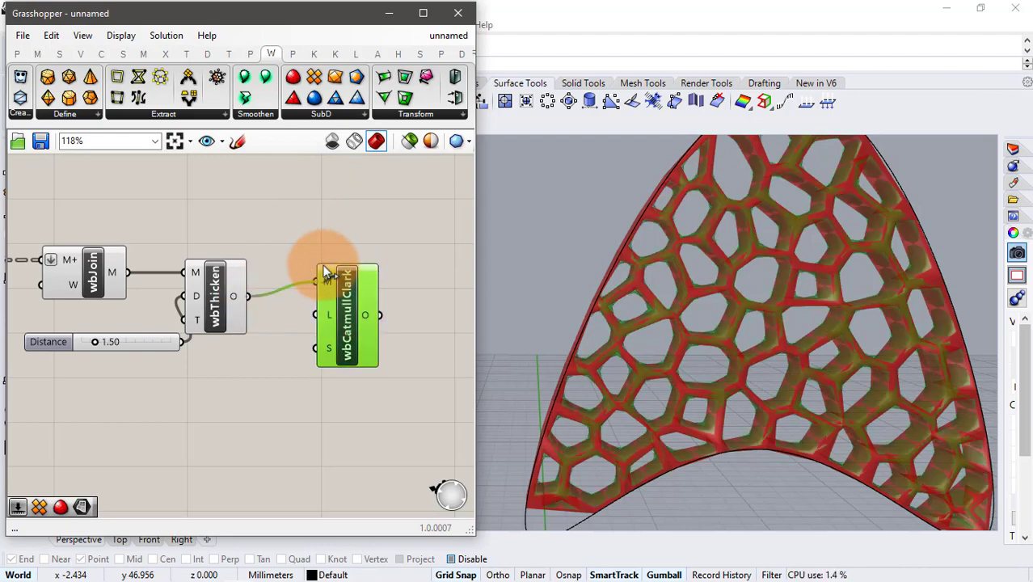
scroll(198, 200, down, 1)
scroll(353, 196, down, 2)
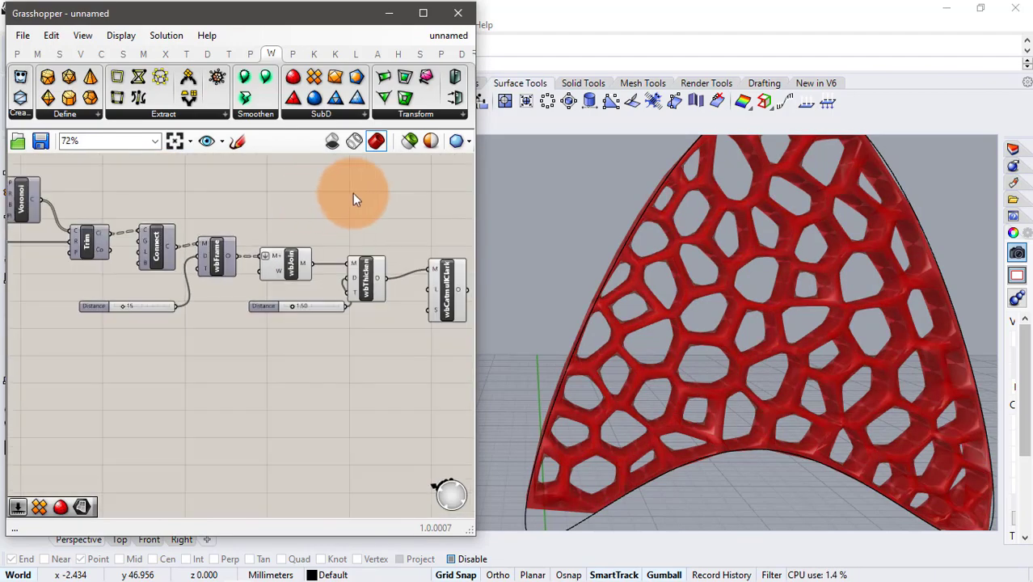
scroll(380, 190, down, 2)
Step: Switch the Grasshopper preview quality to High Quality
drag(415, 184, 202, 349)
middle_click(307, 292)
click(449, 206)
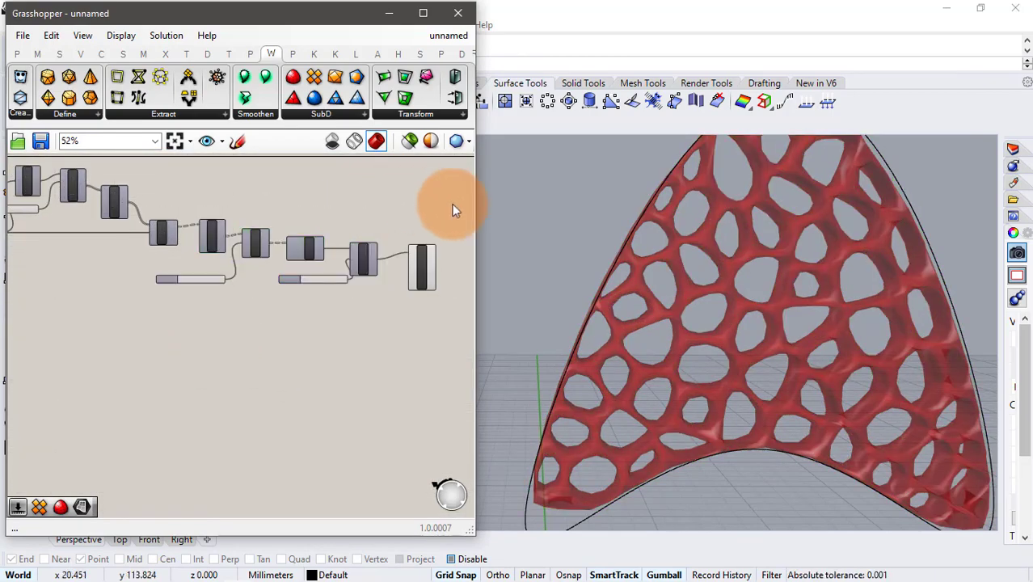
scroll(784, 272, down, 3)
scroll(766, 270, up, 3)
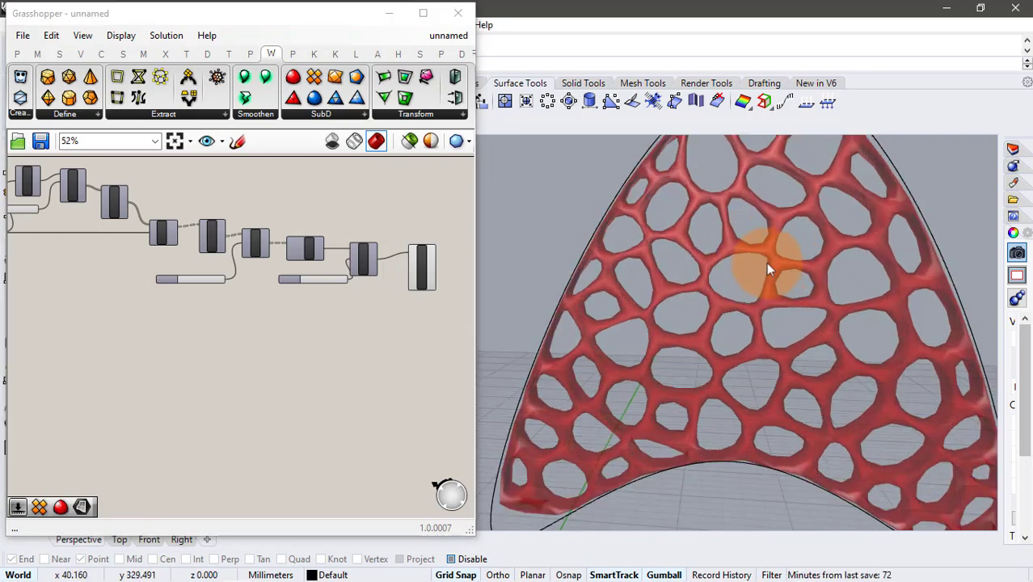
click(459, 140)
click(483, 212)
scroll(437, 238, up, 3)
right_drag(431, 243, 312, 312)
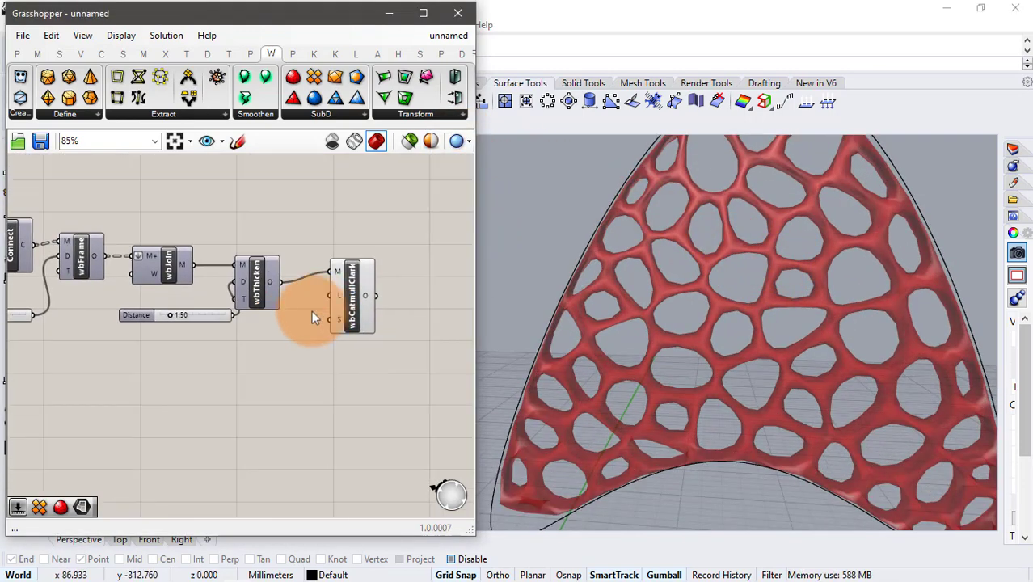
Step: Connect a Level slider set to 3 to wbCatmullClark's L input
double_click(216, 354)
text(3)
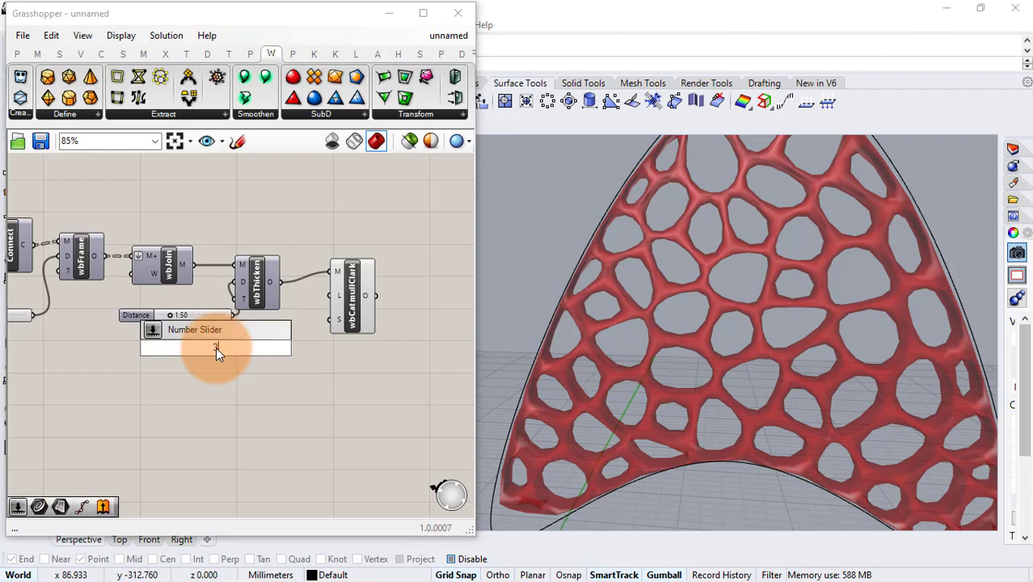
key(Return)
drag(271, 351, 334, 295)
mouse_move(841, 291)
right_down()
mouse_move(703, 312)
mouse_move(734, 334)
mouse_move(766, 278)
mouse_move(743, 293)
mouse_move(708, 277)
mouse_move(773, 227)
mouse_move(761, 224)
mouse_move(782, 270)
mouse_move(742, 294)
right_up()
Step: Test a lower subdivision level and thickness values from 0.56 to 4.81
scroll(461, 331, up, 2)
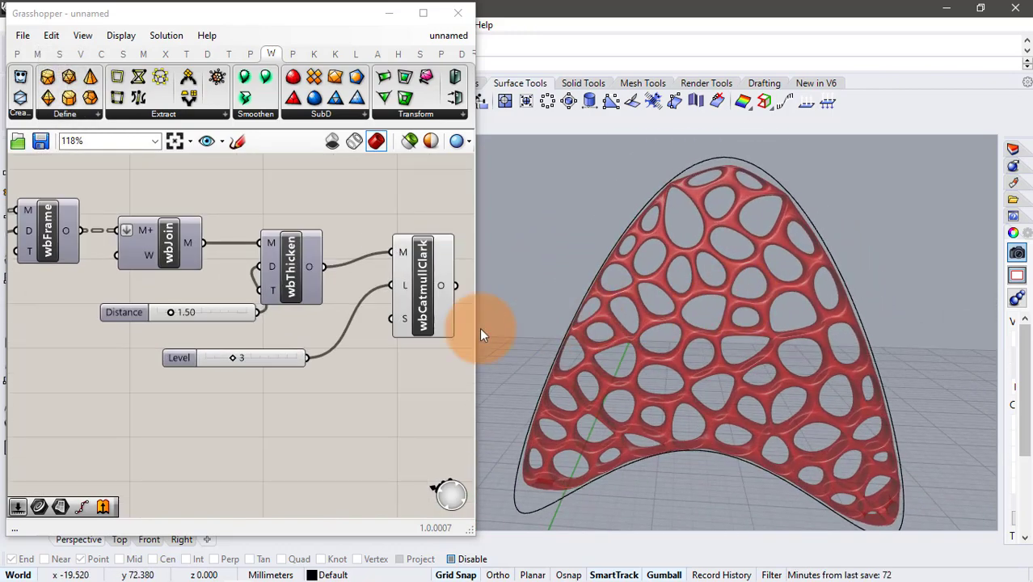
mouse_move(232, 360)
mouse_down()
mouse_move(216, 358)
mouse_move(231, 363)
mouse_up()
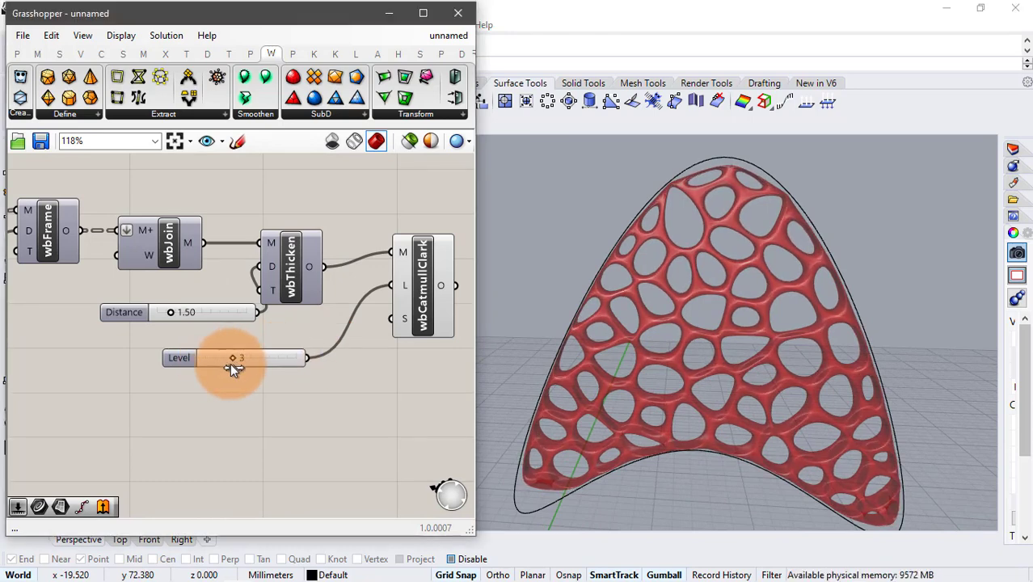
mouse_move(190, 332)
mouse_down()
mouse_move(212, 340)
mouse_move(190, 334)
mouse_up()
mouse_move(735, 291)
right_down()
mouse_move(760, 303)
mouse_move(747, 293)
right_up()
drag(190, 331, 186, 332)
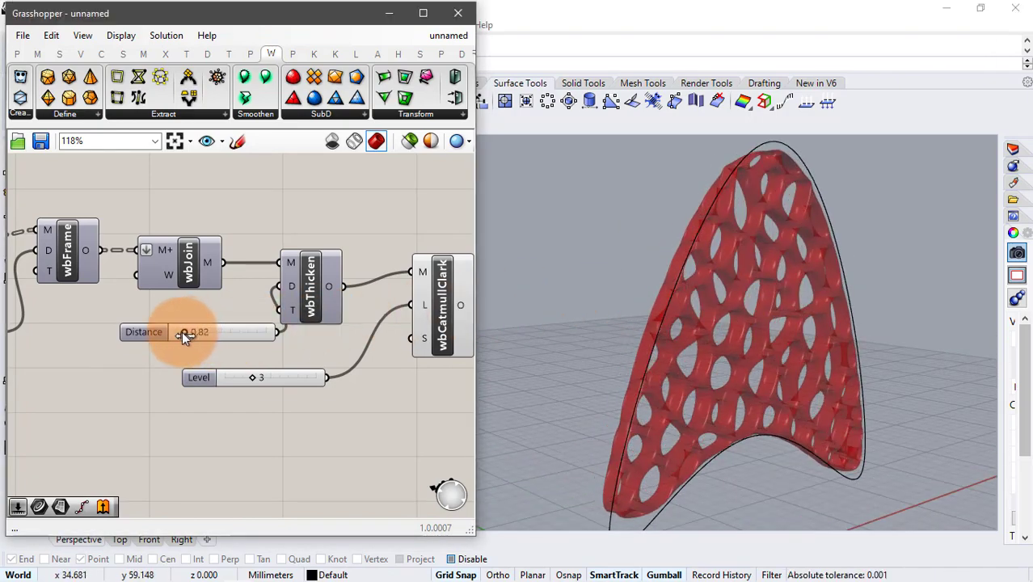
Step: Enter an exact thickness Distance of 1.00 and check the thicker lattice
double_click(198, 333)
text(1)
key(Return)
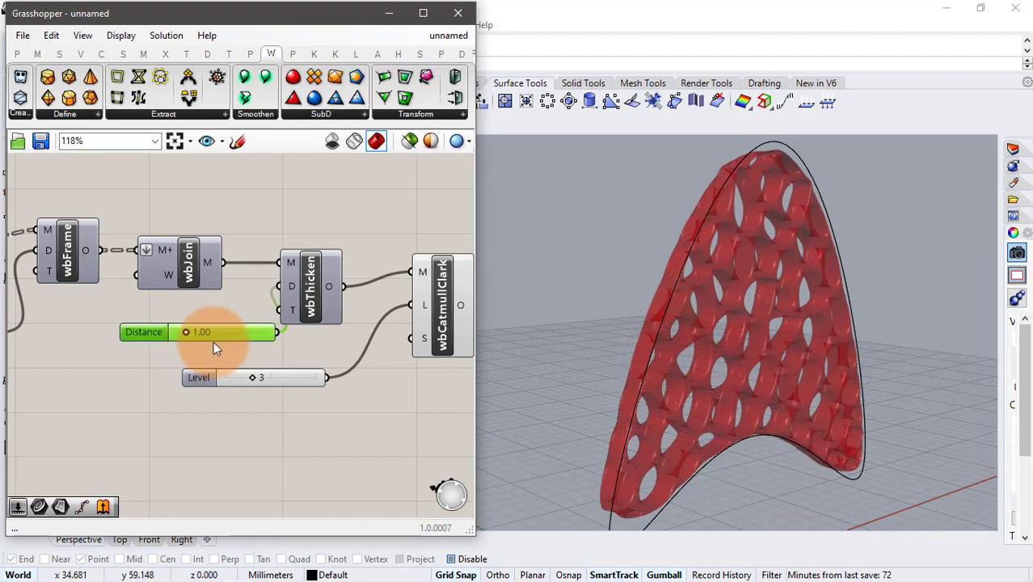
right_drag(808, 307, 861, 291)
right_drag(775, 283, 752, 284)
click(216, 299)
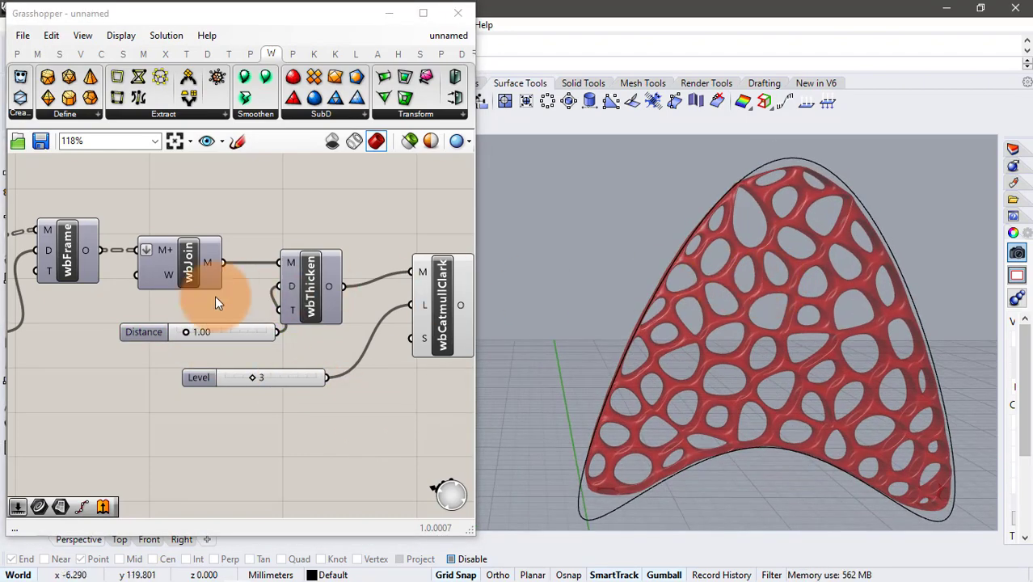
scroll(156, 303, down, 3)
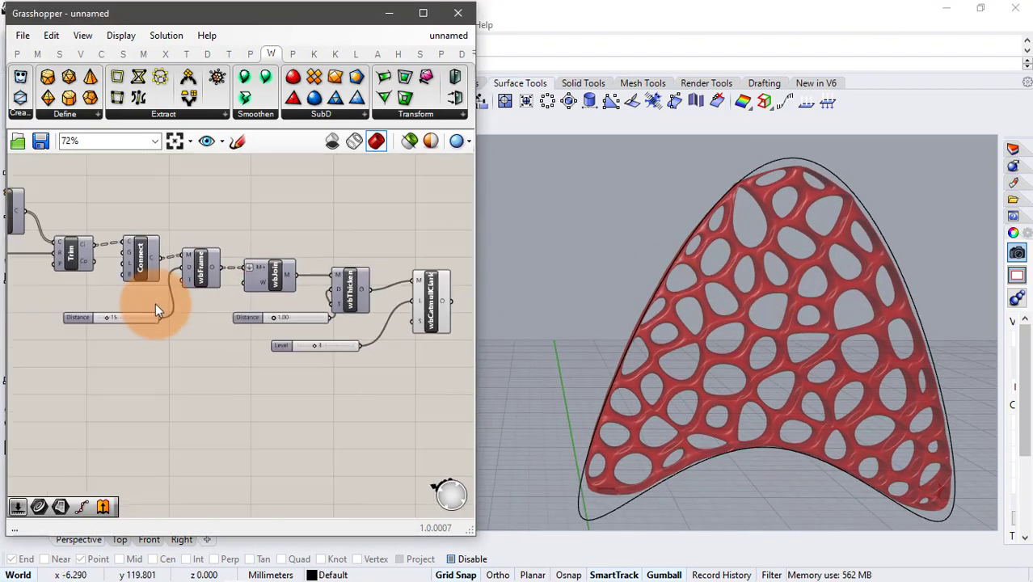
scroll(207, 318, up, 4)
Step: Raise the wbFrame Distance slider from 15 to 19
mouse_move(207, 319)
mouse_down()
mouse_move(248, 322)
mouse_move(193, 324)
mouse_move(214, 326)
mouse_up()
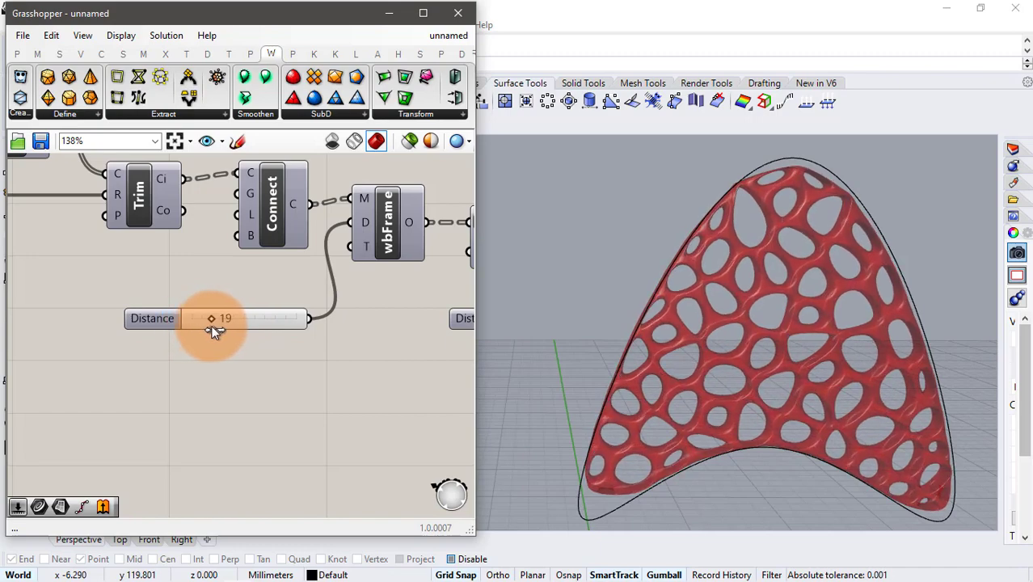
right_drag(602, 376, 643, 354)
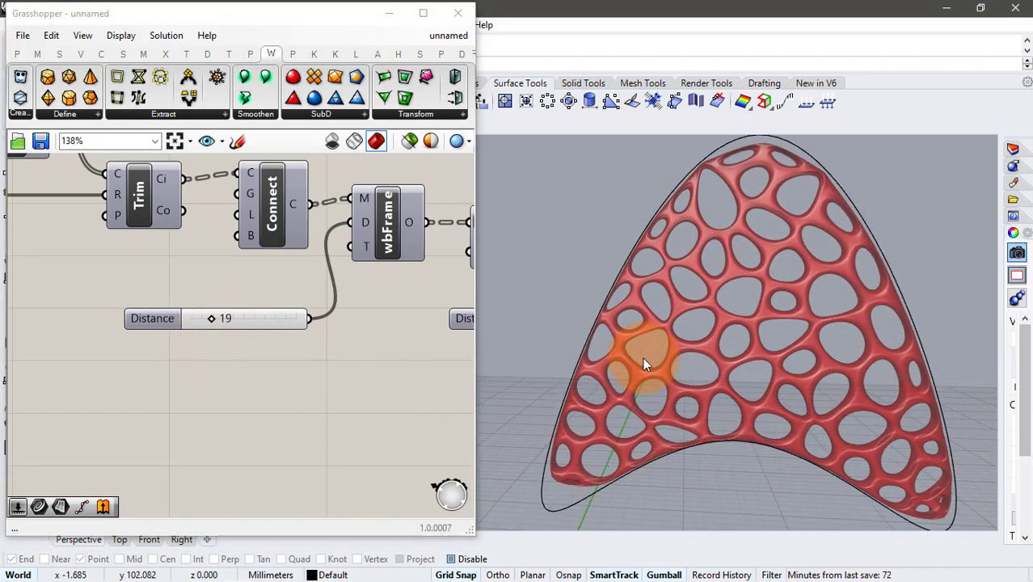
scroll(242, 281, down, 4)
scroll(364, 316, up, 3)
right_drag(364, 314, 347, 306)
Step: Lower the Voronoi cell Count slider to 40
scroll(192, 255, up, 2)
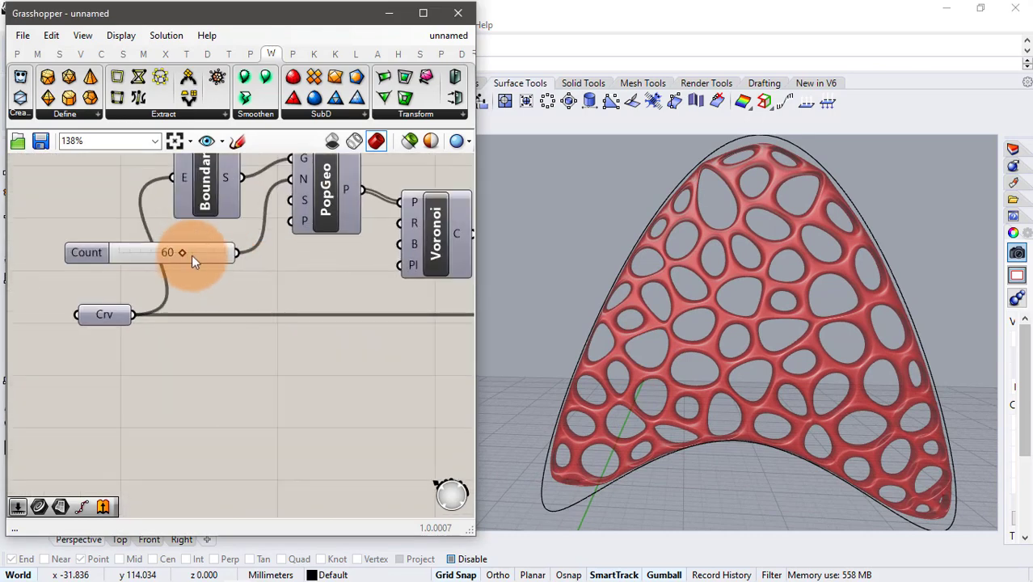
mouse_move(181, 251)
mouse_down()
mouse_move(213, 248)
mouse_move(121, 259)
mouse_move(181, 249)
mouse_move(162, 253)
mouse_up()
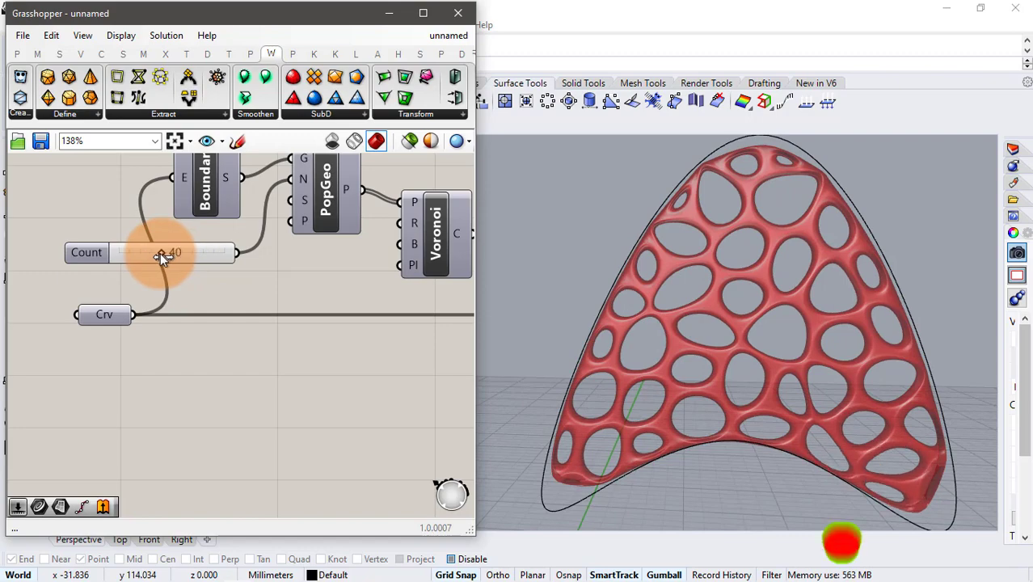
scroll(301, 272, down, 1)
scroll(310, 258, down, 3)
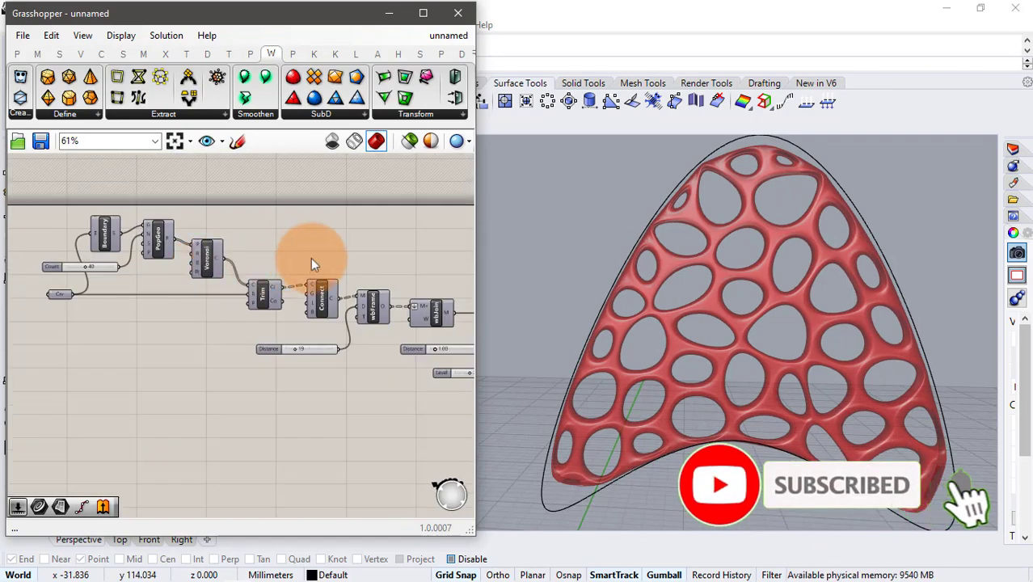
right_drag(311, 257, 180, 258)
scroll(377, 322, up, 2)
scroll(381, 327, up, 1)
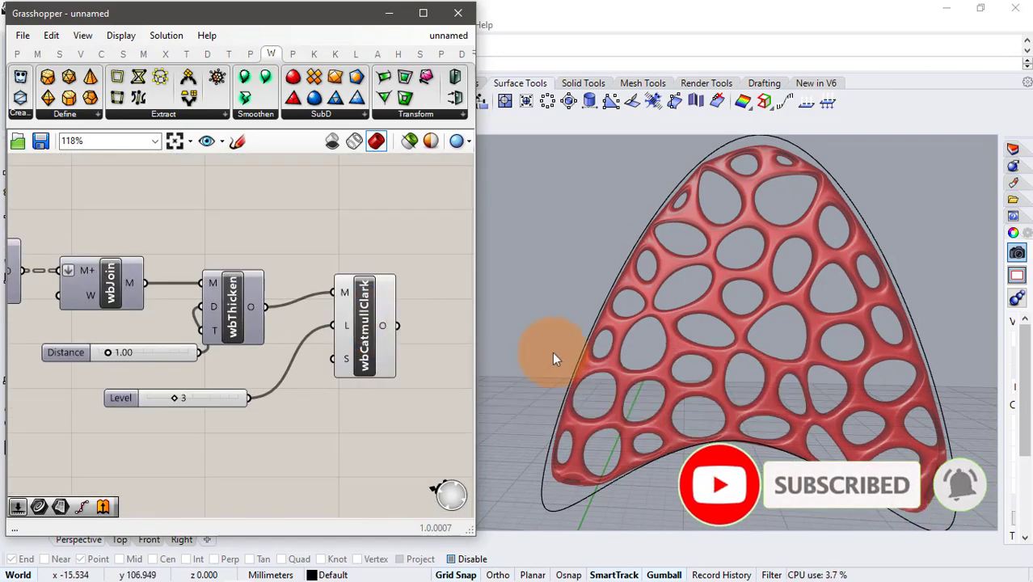
mouse_move(552, 352)
right_down()
mouse_move(756, 318)
mouse_move(463, 329)
right_up()
Step: Bake the wbCatmullClark smoothed mesh into Rhino with default attributes and hide Grasshopper
right_click(365, 340)
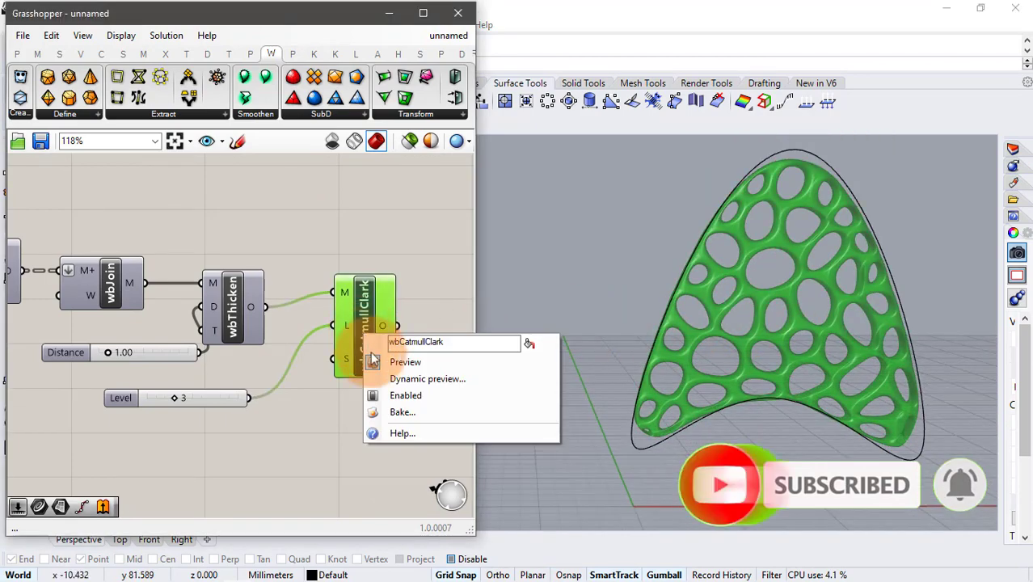
click(393, 409)
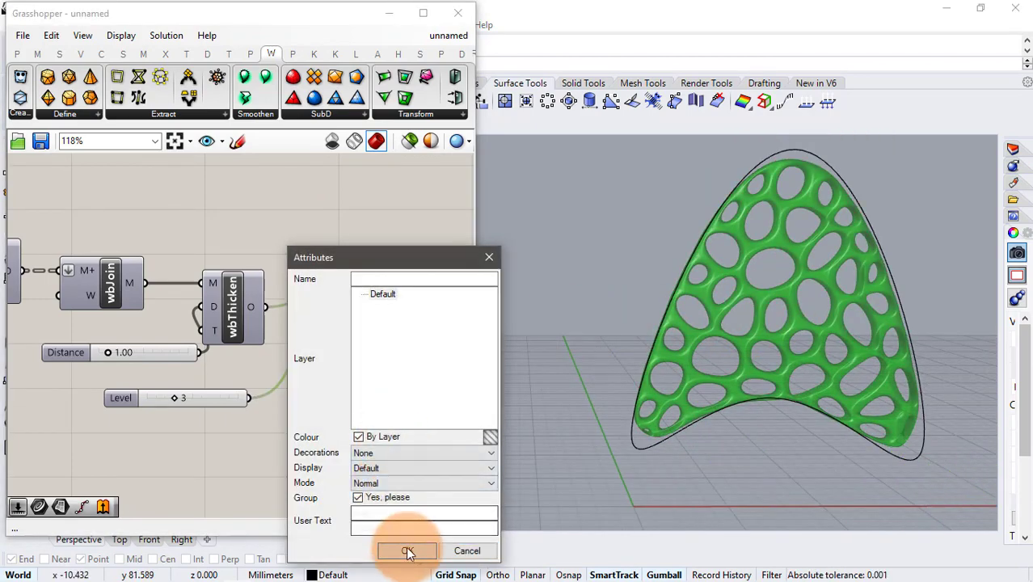
click(407, 551)
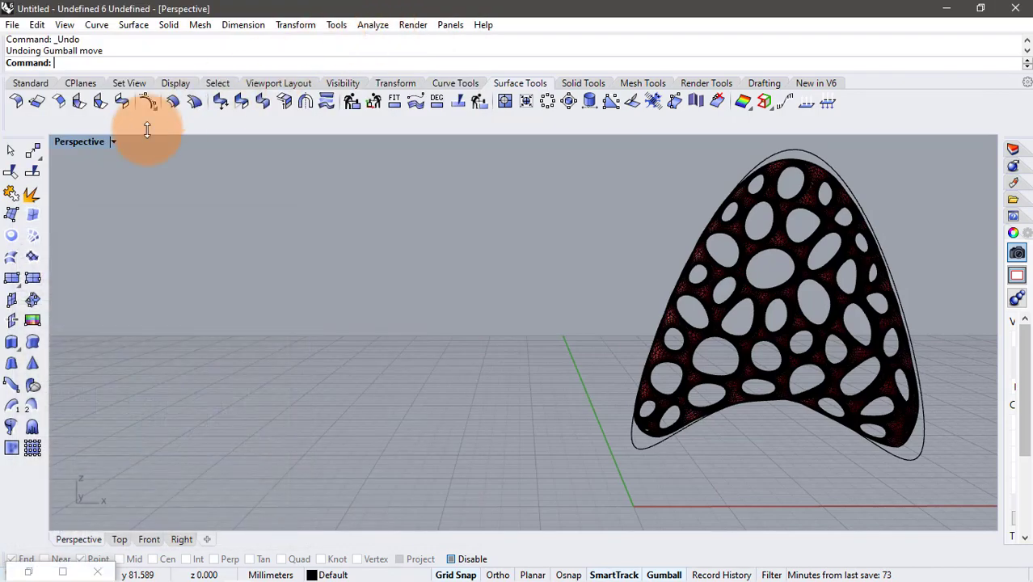
click(116, 142)
Step: Set the Perspective viewport to Rendered and orbit and zoom around the baked lattice
click(145, 135)
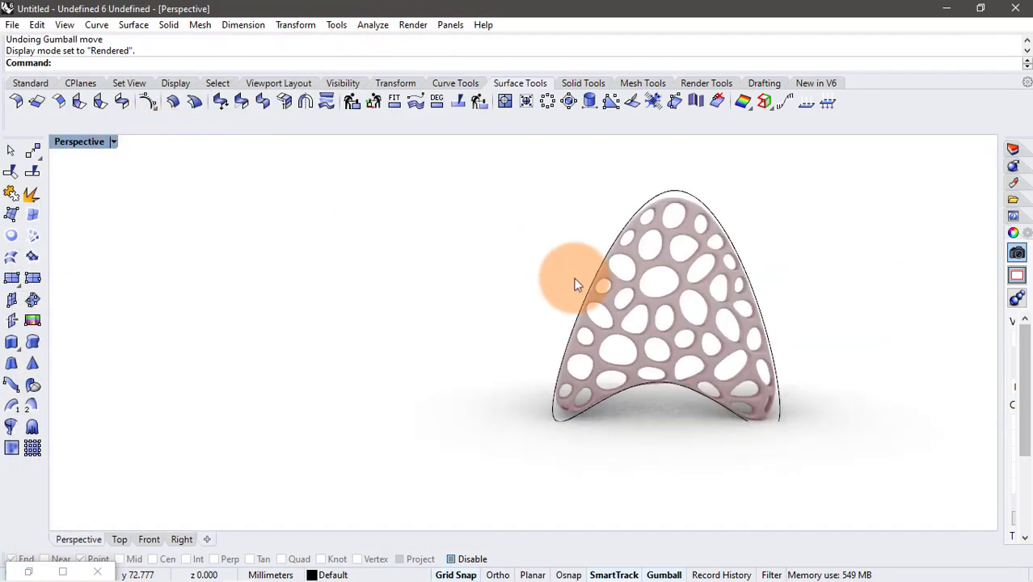
mouse_move(576, 281)
right_down()
mouse_move(733, 335)
mouse_move(795, 323)
mouse_move(704, 338)
right_up()
scroll(695, 343, up, 3)
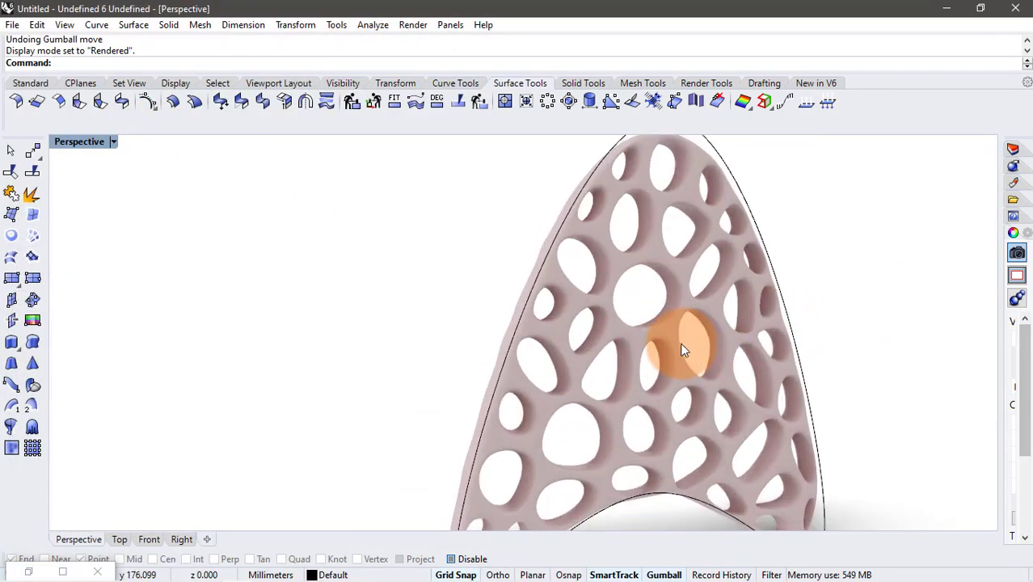
scroll(671, 343, up, 2)
scroll(712, 331, down, 3)
scroll(711, 339, down, 1)
scroll(712, 338, up, 1)
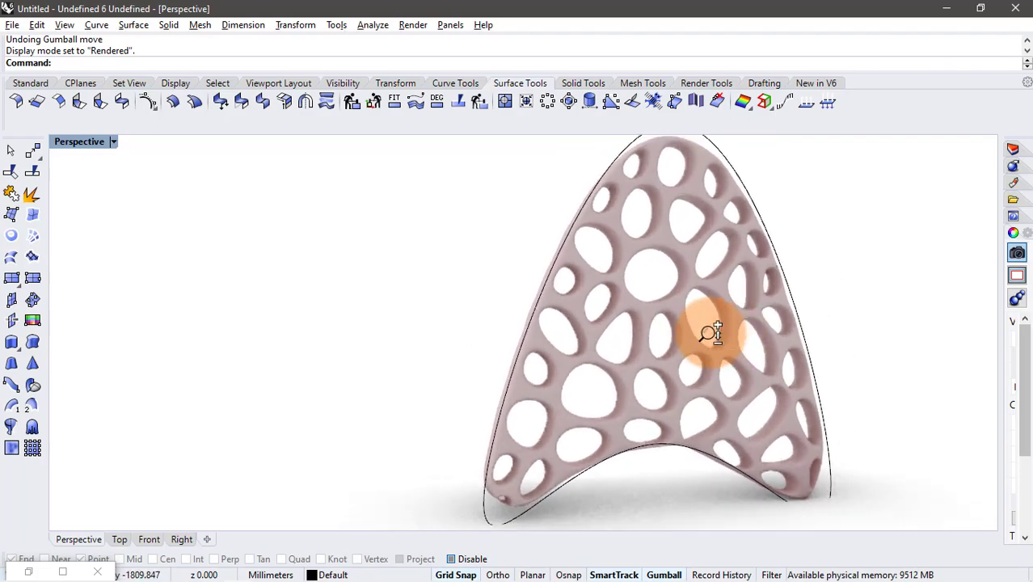